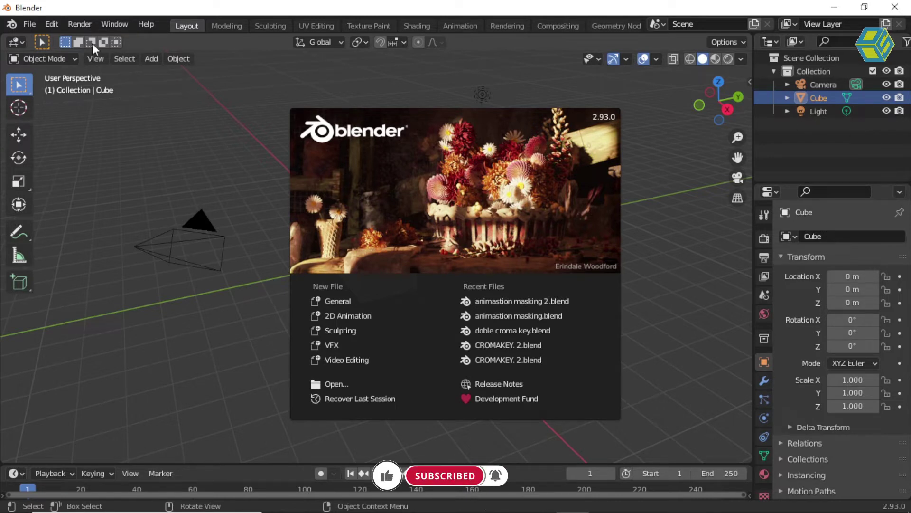
# Create a new file from the 2D Animation template
pyautogui.click(26, 23)
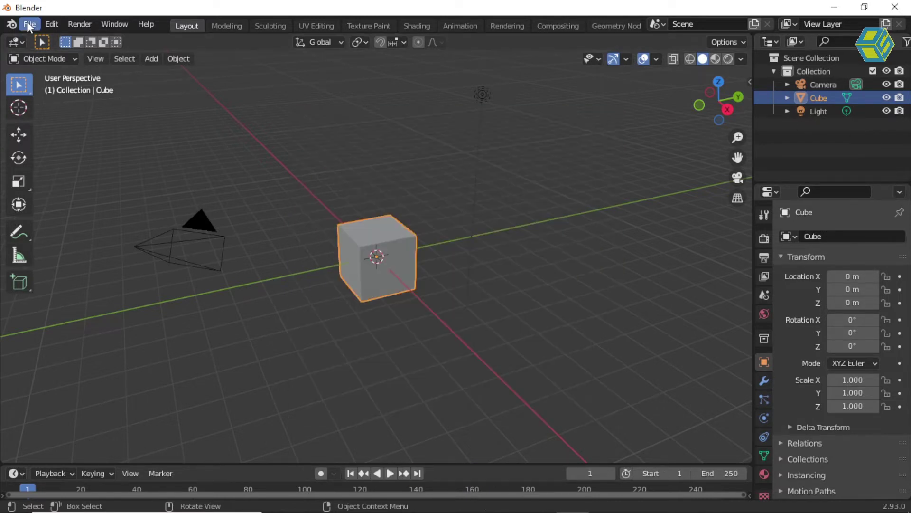
pyautogui.click(28, 23)
pyautogui.moveTo(42, 40)
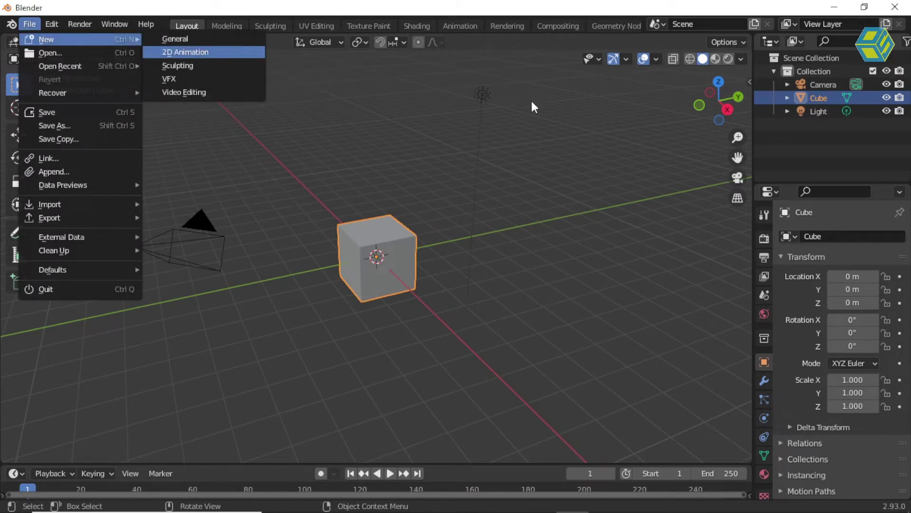
pyautogui.press('Return')
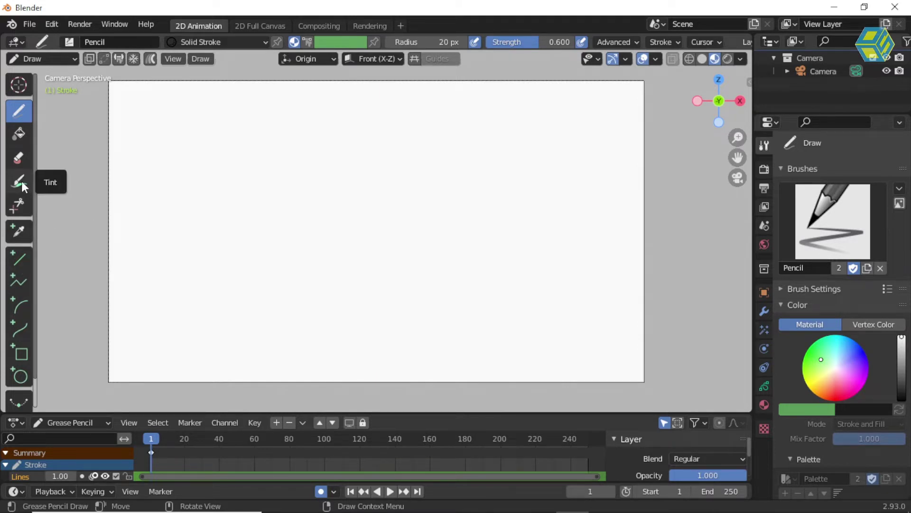
# Activate the Line tool and try a rising diagonal line on the blank canvas
pyautogui.click(20, 156)
pyautogui.click(70, 42)
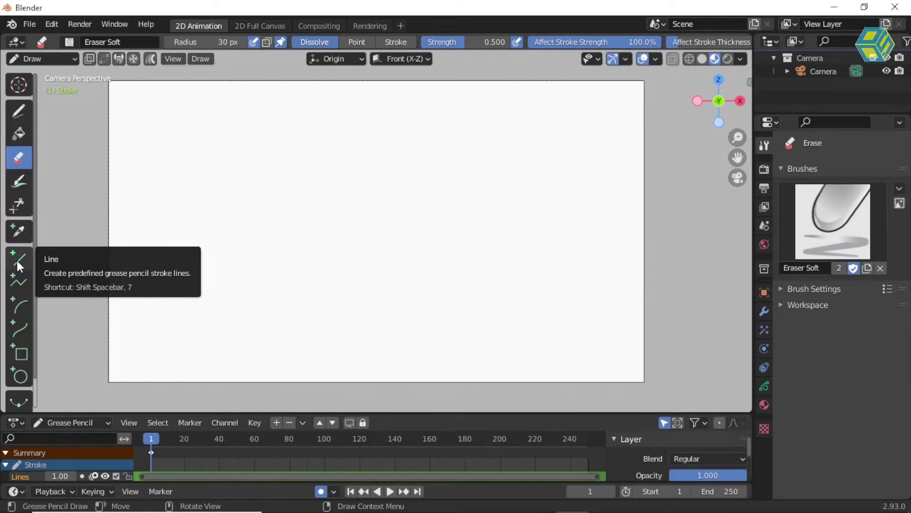
pyautogui.click(17, 264)
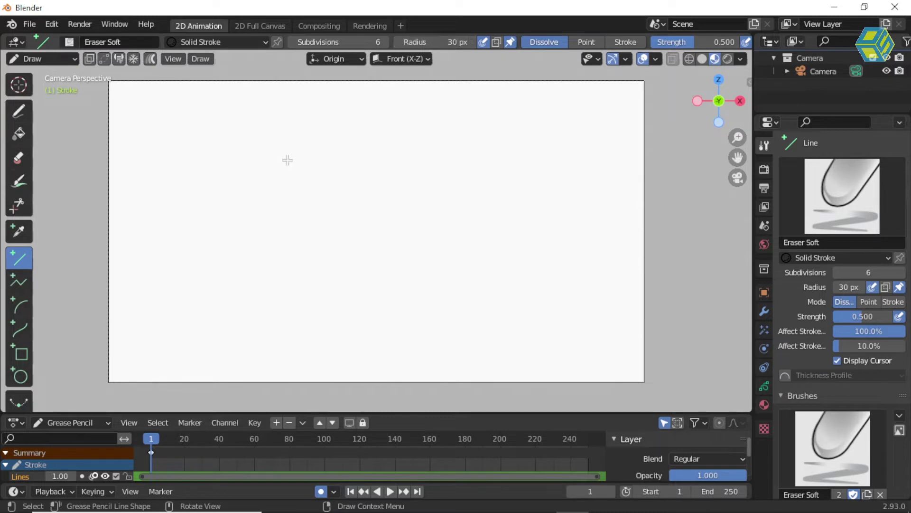
pyautogui.moveTo(190, 235); pyautogui.dragTo(349, 172)
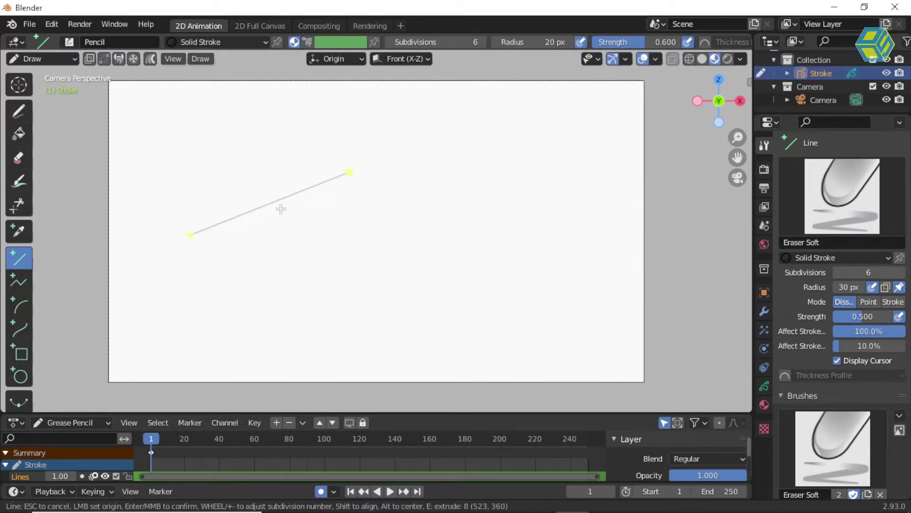
pyautogui.press('Escape')
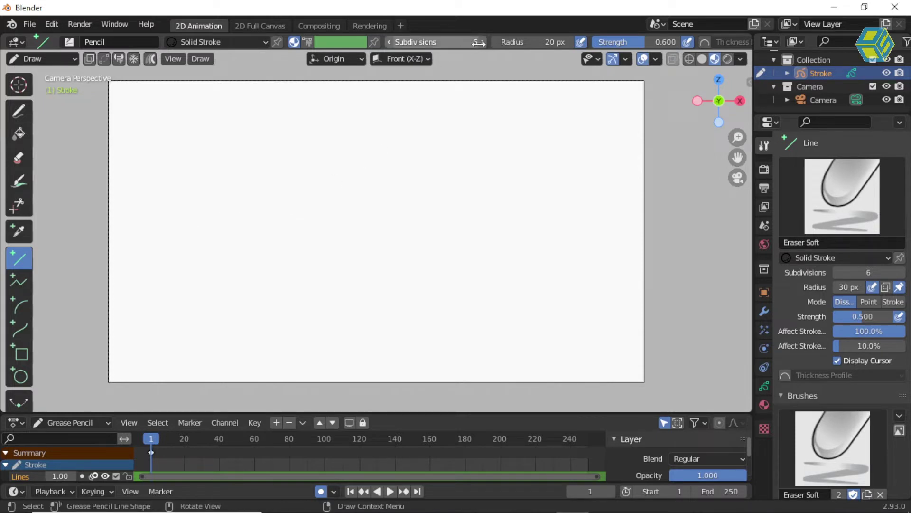
# Set the Pencil brush radius to 50 px and its strength to 1.000
pyautogui.click(556, 41)
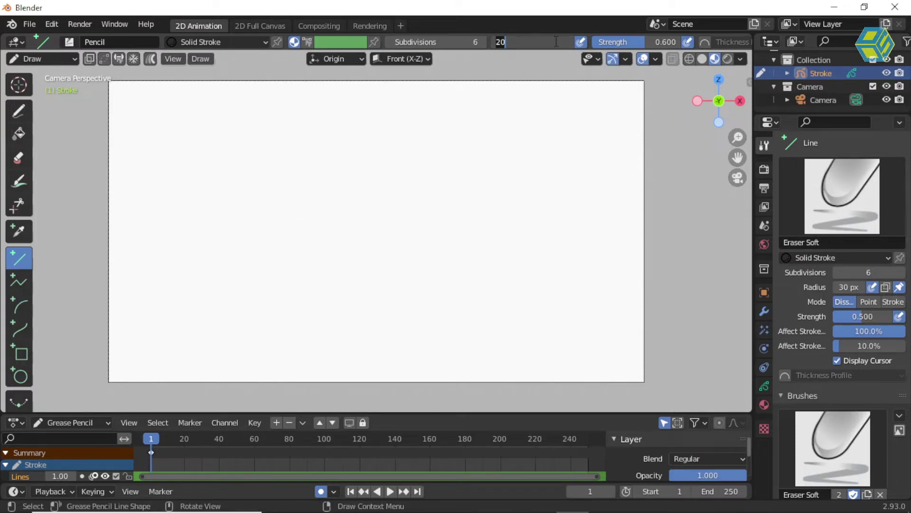
pyautogui.write('50')
pyautogui.press('Return')
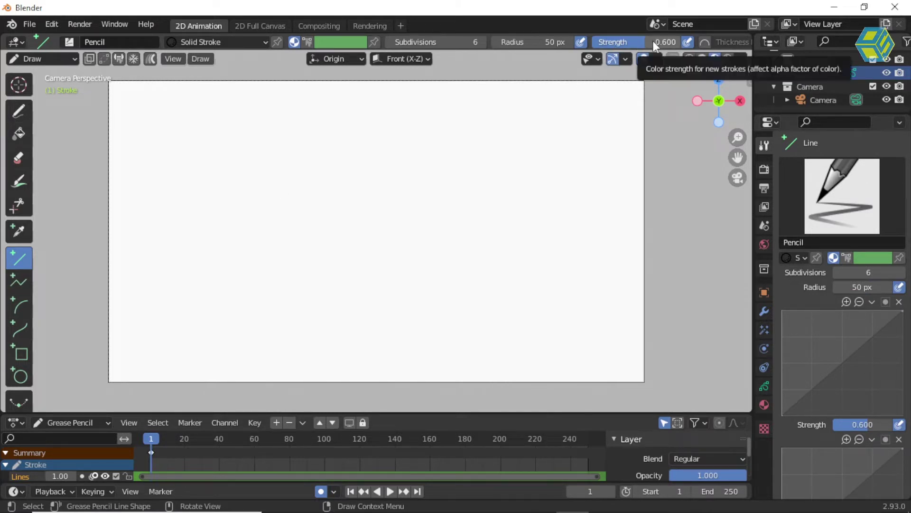
pyautogui.moveTo(636, 41); pyautogui.dragTo(674, 41)
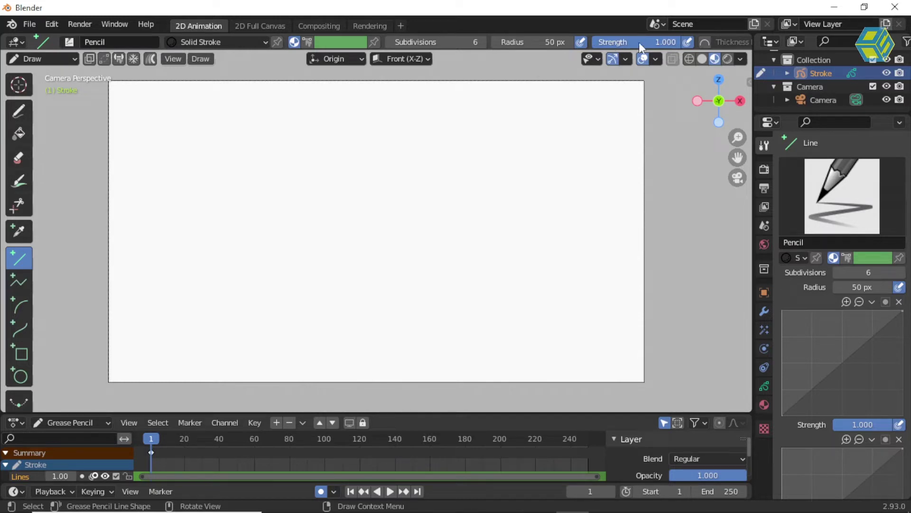
pyautogui.click(246, 188)
pyautogui.moveTo(189, 236); pyautogui.dragTo(303, 155)
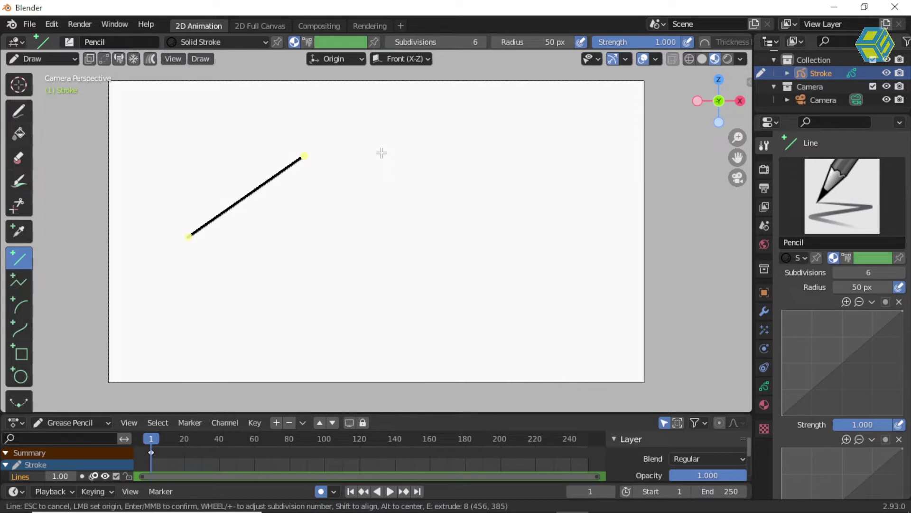
pyautogui.press('Escape')
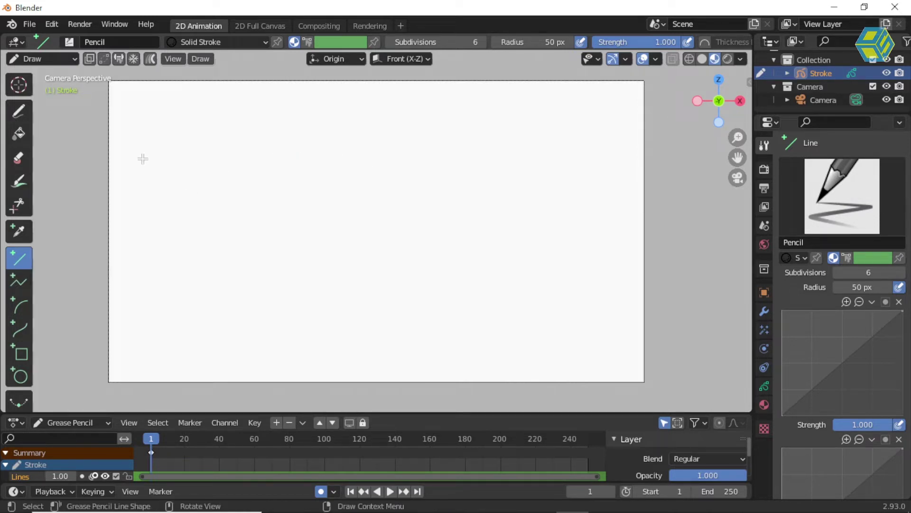
# Draw a straight diagonal line rising to the right in the canvas's upper-left corner
pyautogui.moveTo(144, 172); pyautogui.dragTo(234, 103)
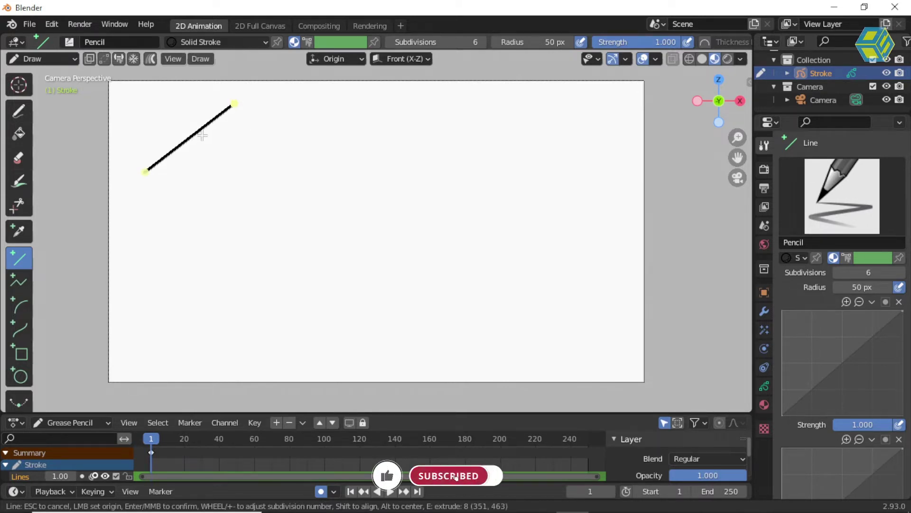
pyautogui.press('Return')
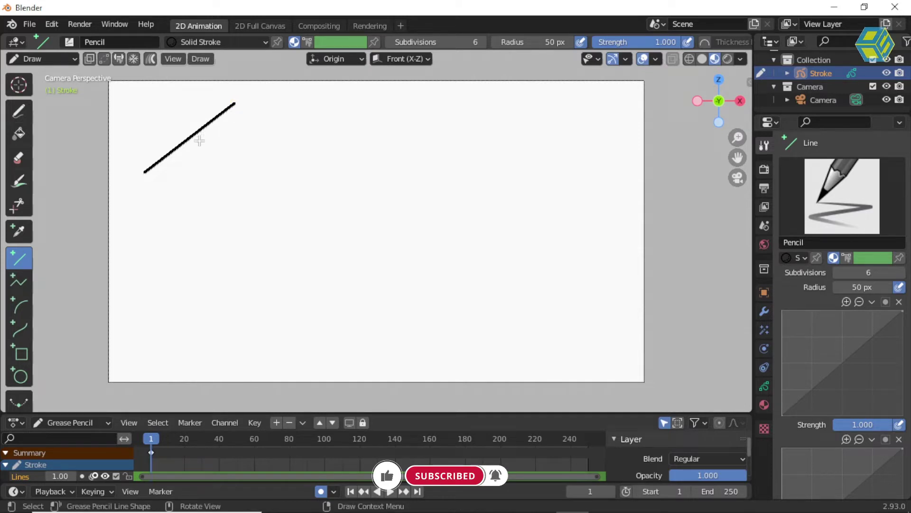
# Activate the Polyline tool and try starting a polyline to the right of the diagonal line
pyautogui.click(19, 281)
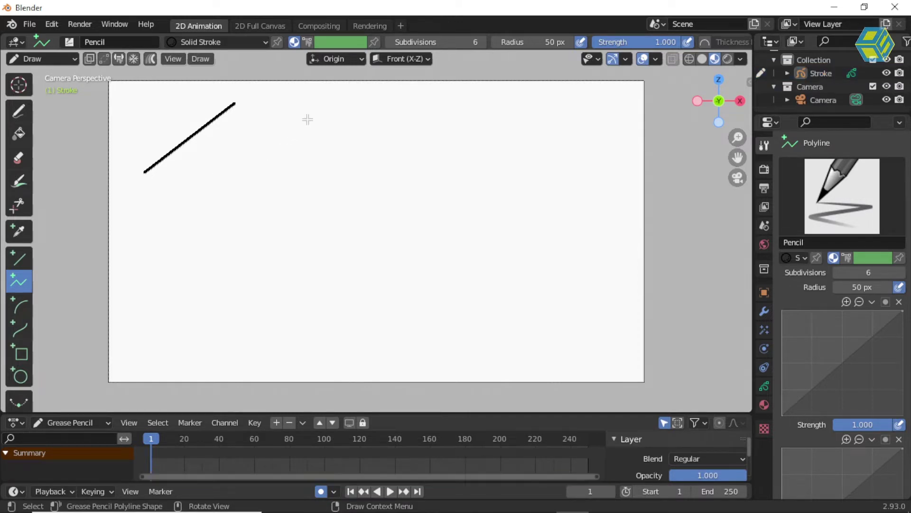
pyautogui.click(285, 140)
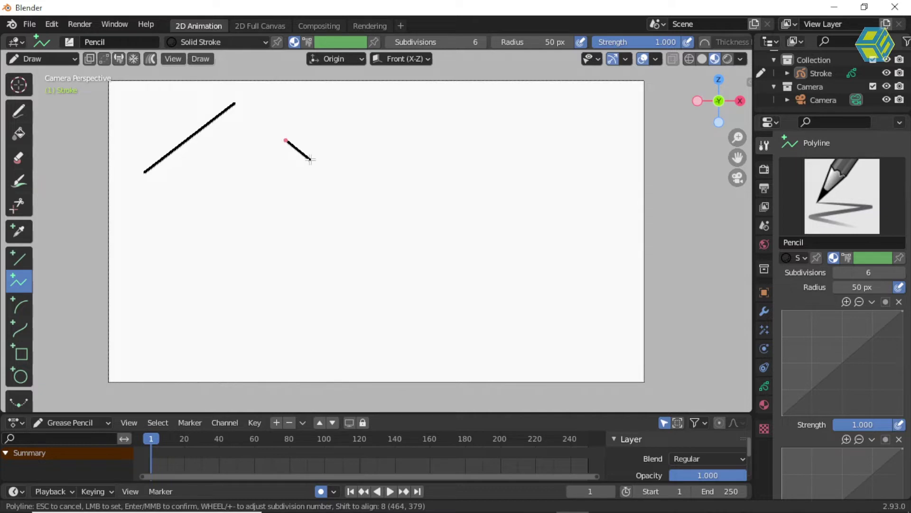
pyautogui.press('Escape')
pyautogui.click(235, 180)
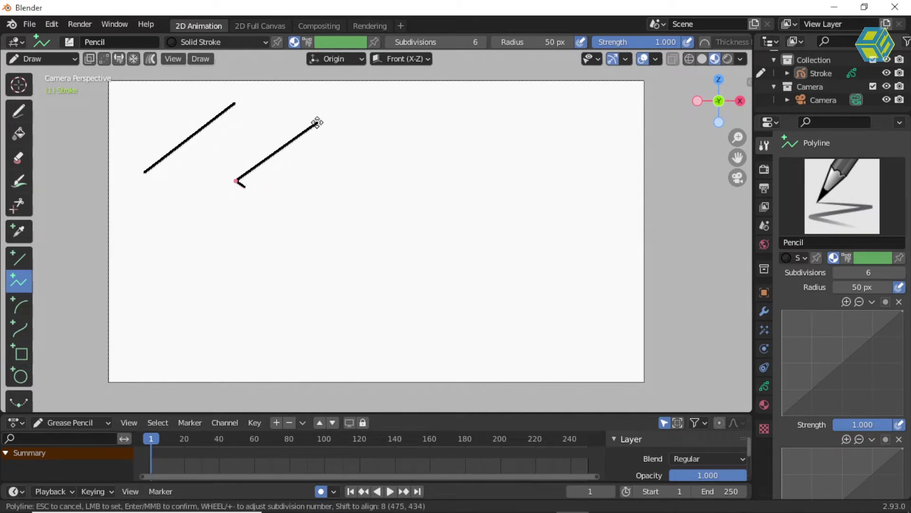
pyautogui.press('Escape')
# Draw a six-segment zigzag polyline across the upper part of the canvas, to the right of the diagonal line
pyautogui.click(235, 179)
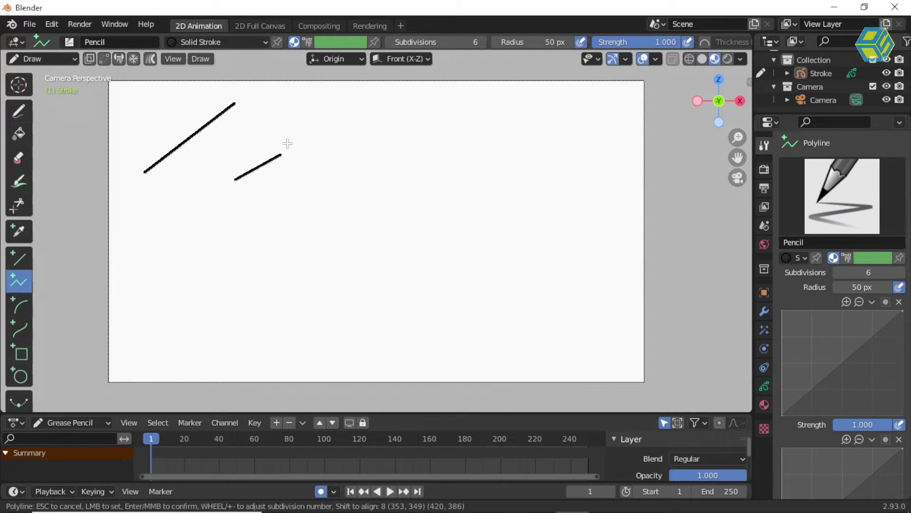
pyautogui.click(320, 108)
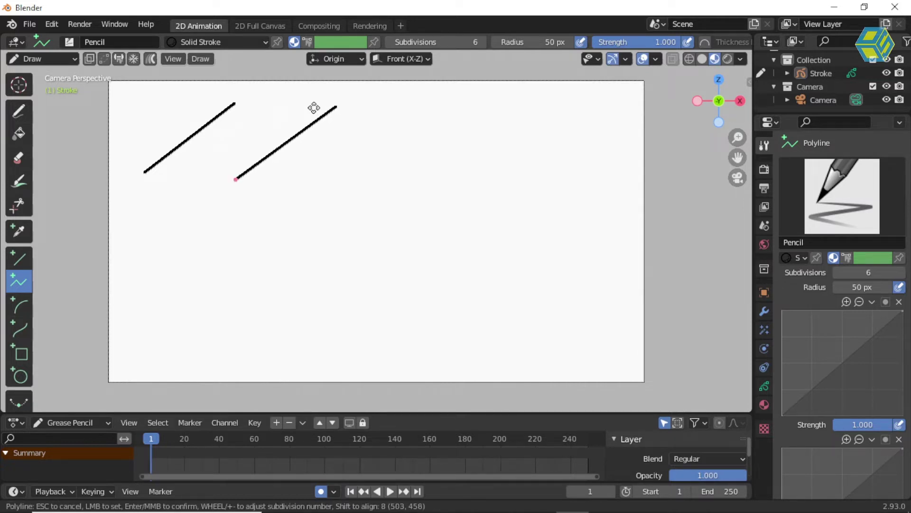
pyautogui.click(355, 169)
pyautogui.click(409, 105)
pyautogui.click(457, 161)
pyautogui.click(511, 105)
pyautogui.click(527, 176)
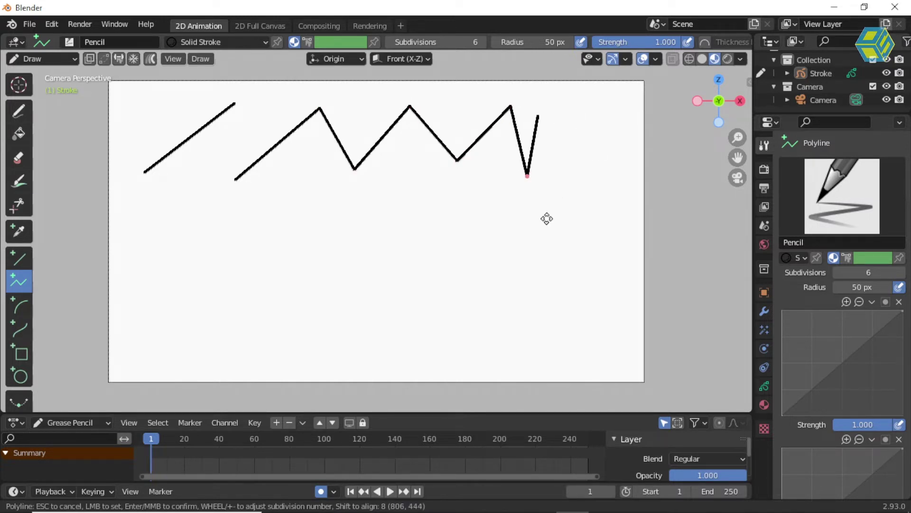
pyautogui.press('Return')
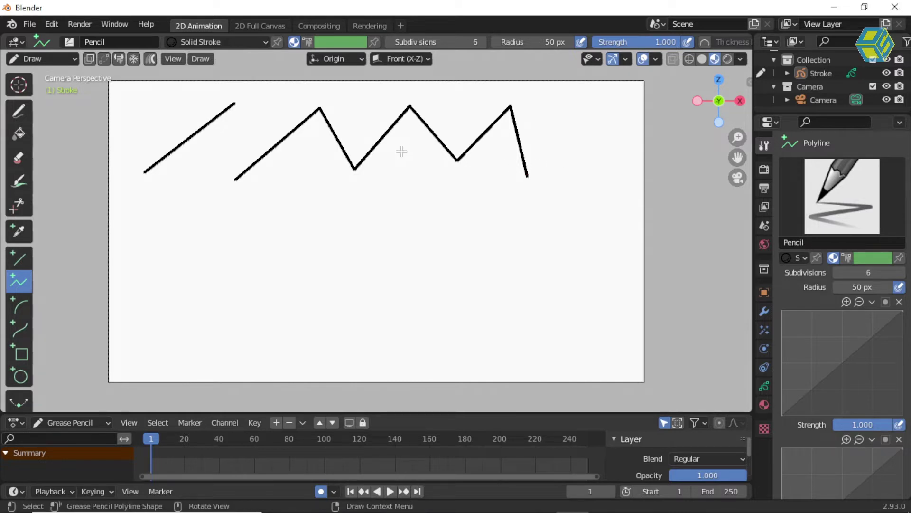
# Draw an upward-bulging arc with the Arc tool below the straight diagonal line
pyautogui.click(18, 306)
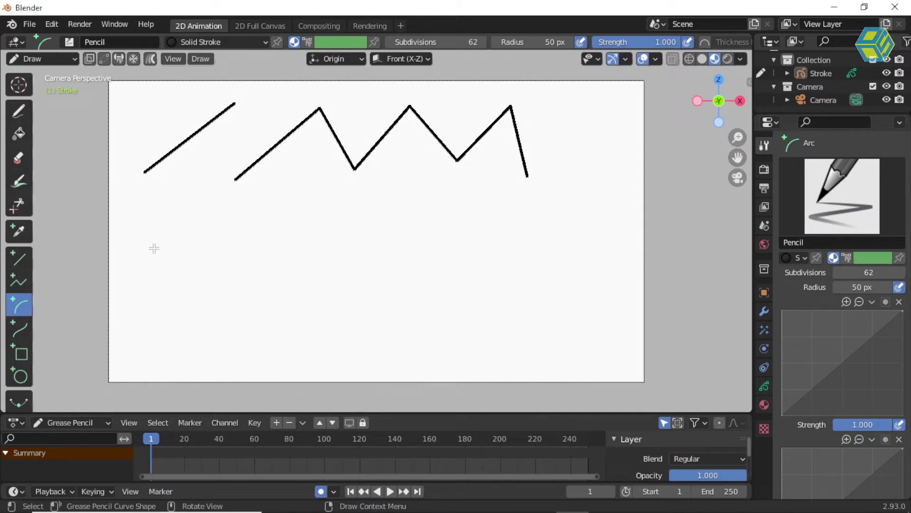
pyautogui.moveTo(141, 258)
pyautogui.mouseDown()
pyautogui.moveTo(264, 243)
pyautogui.moveTo(228, 247)
pyautogui.moveTo(241, 249)
pyautogui.mouseUp()
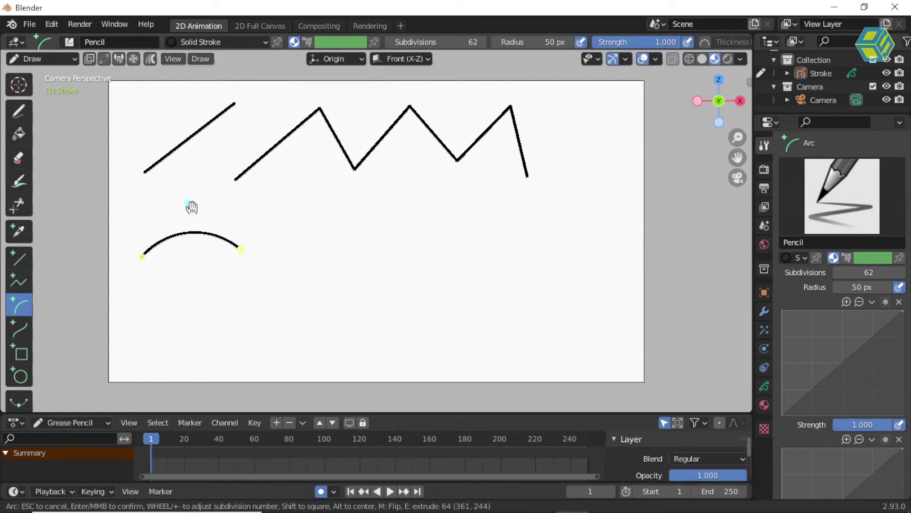
pyautogui.moveTo(188, 201); pyautogui.dragTo(190, 274)
pyautogui.moveTo(192, 242); pyautogui.dragTo(190, 197)
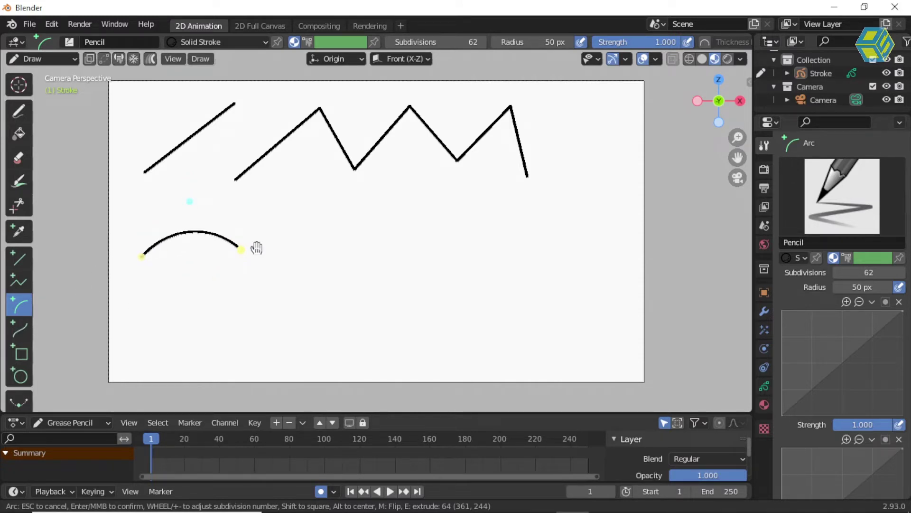
pyautogui.press('Return')
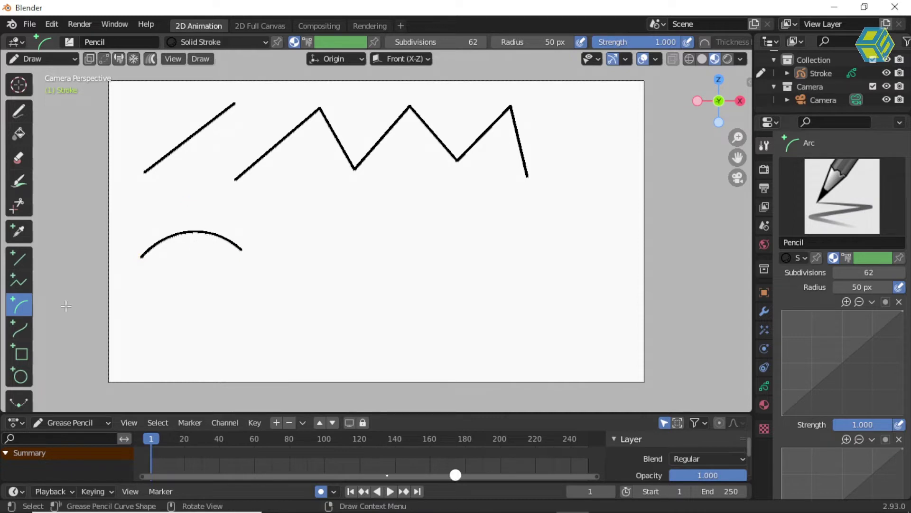
# Draw a stroke with the Curve tool to the right of the arc and bend it into an S shape
pyautogui.click(17, 328)
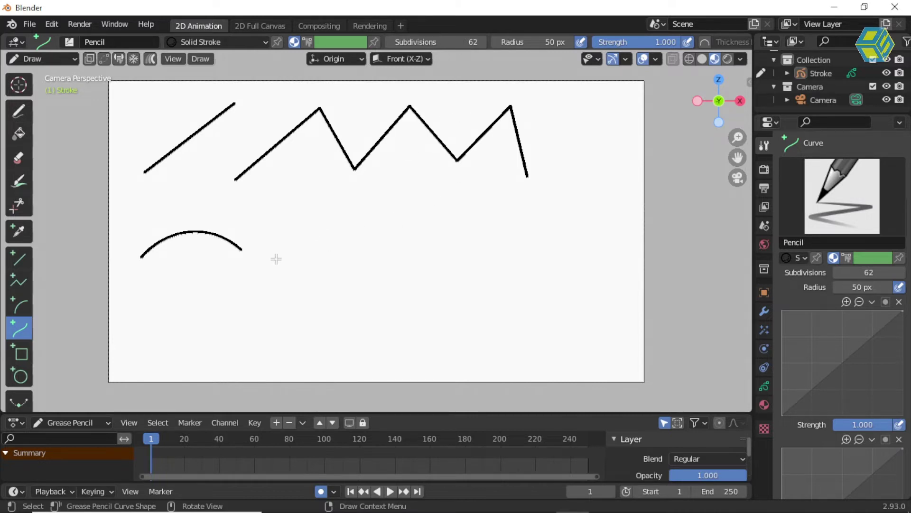
pyautogui.moveTo(342, 203); pyautogui.dragTo(275, 259)
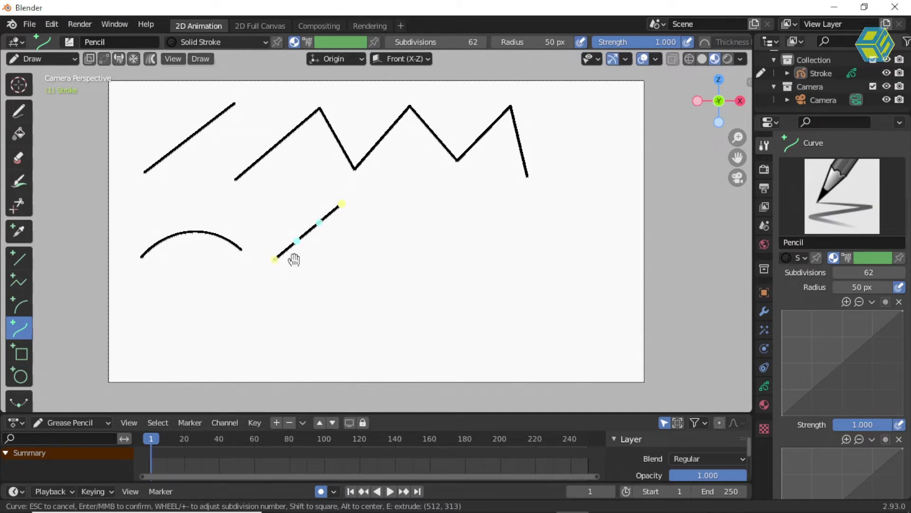
pyautogui.moveTo(275, 271); pyautogui.dragTo(350, 208)
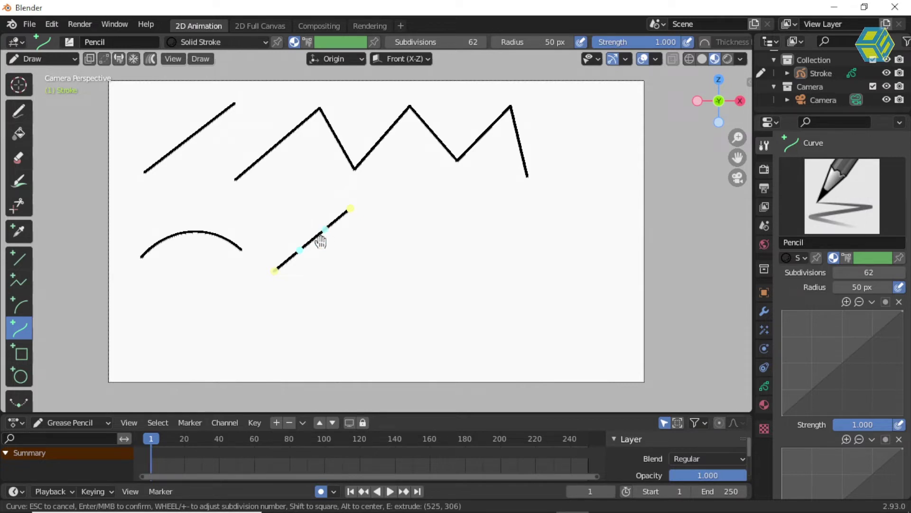
pyautogui.moveTo(310, 218)
pyautogui.mouseDown()
pyautogui.moveTo(294, 195)
pyautogui.moveTo(363, 255)
pyautogui.moveTo(291, 197)
pyautogui.moveTo(364, 257)
pyautogui.moveTo(290, 197)
pyautogui.moveTo(301, 250)
pyautogui.moveTo(336, 290)
pyautogui.moveTo(264, 223)
pyautogui.moveTo(288, 208)
pyautogui.moveTo(338, 265)
pyautogui.mouseUp()
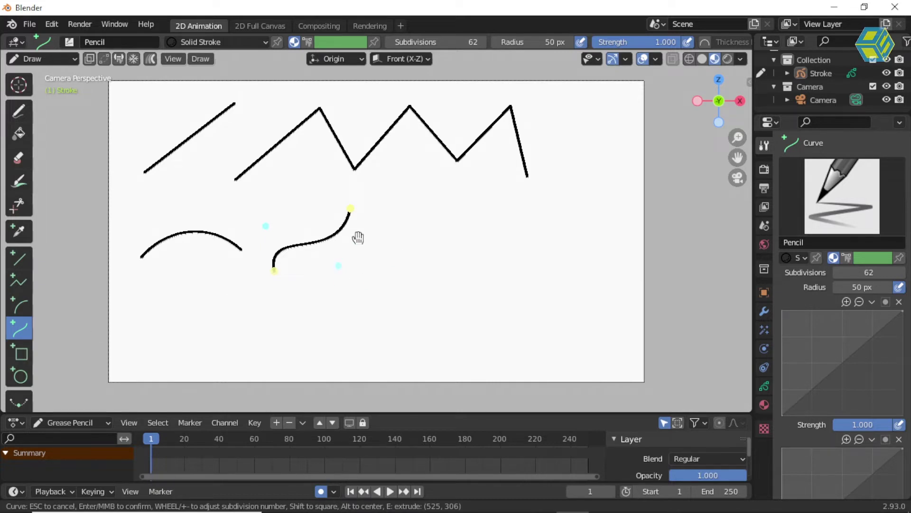
pyautogui.press('Return')
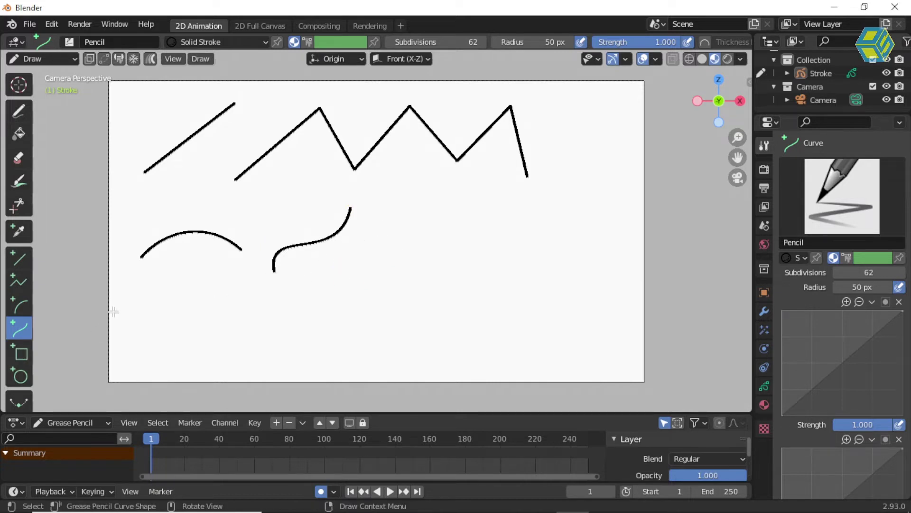
# Draw a rectangle with the Box tool to the right of the S-shaped curve, below the zigzag
pyautogui.click(19, 355)
pyautogui.moveTo(390, 211); pyautogui.dragTo(484, 285)
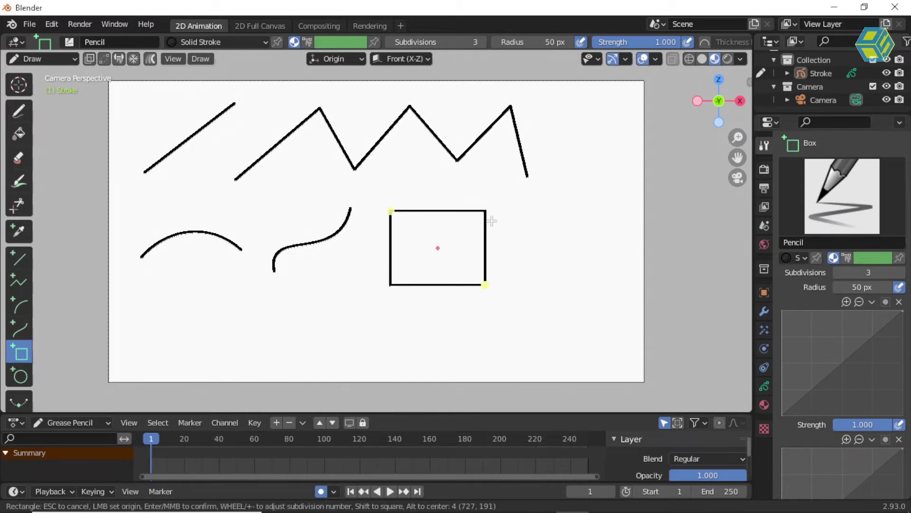
pyautogui.moveTo(485, 285); pyautogui.dragTo(473, 269)
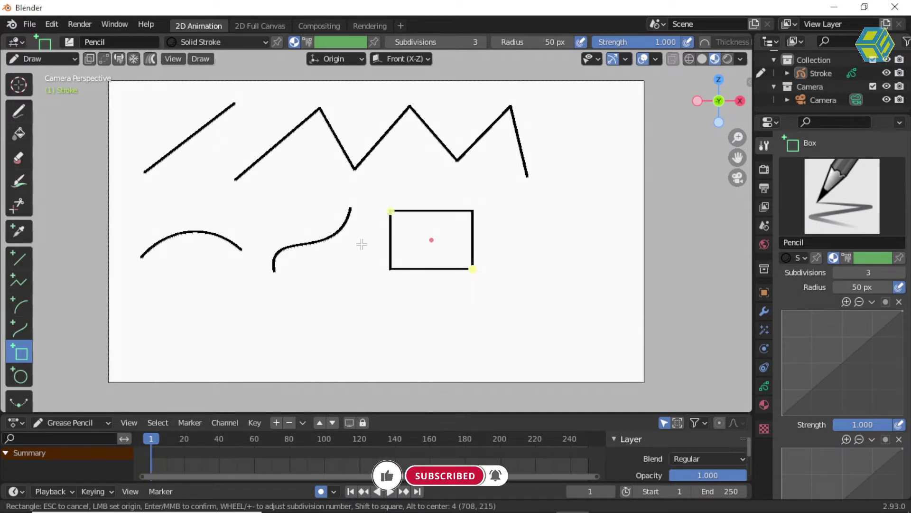
pyautogui.press('Return')
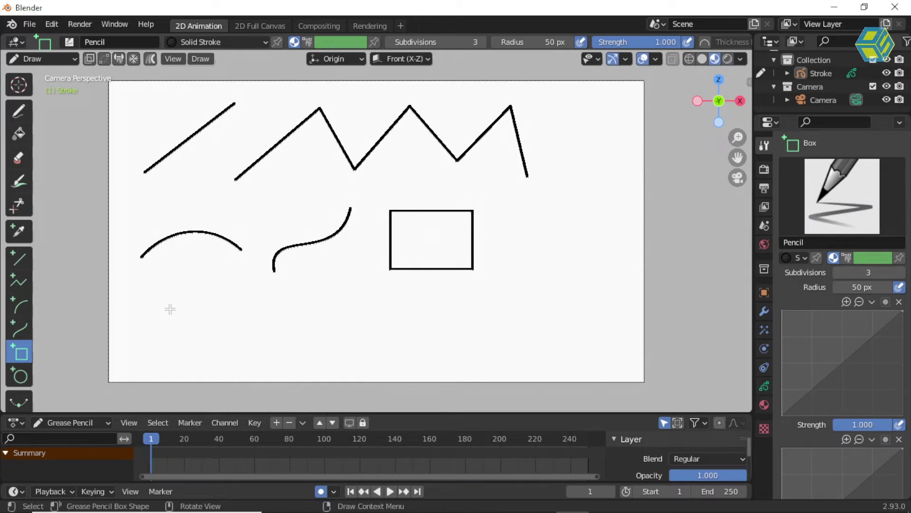
# Draw a circle with the Circle tool to the right of the rectangle, below the end of the zigzag
pyautogui.click(19, 377)
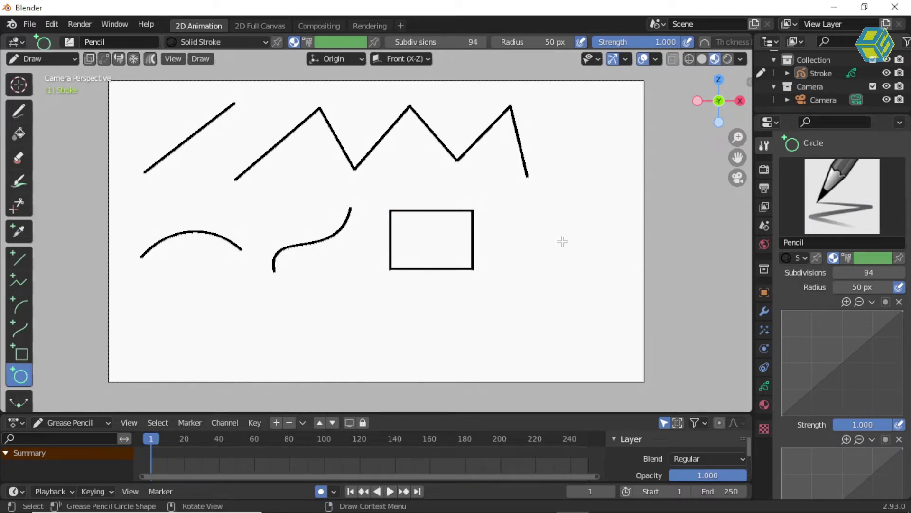
pyautogui.moveTo(527, 207); pyautogui.dragTo(608, 280)
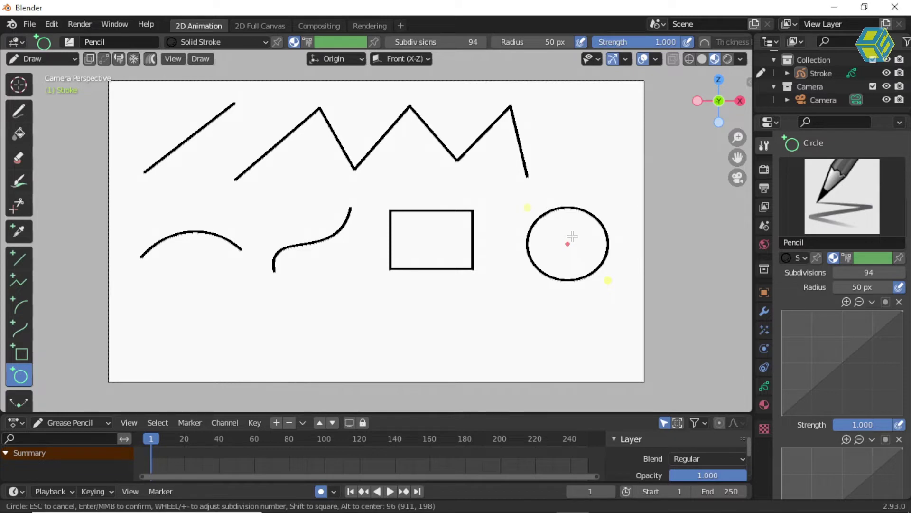
pyautogui.press('Return')
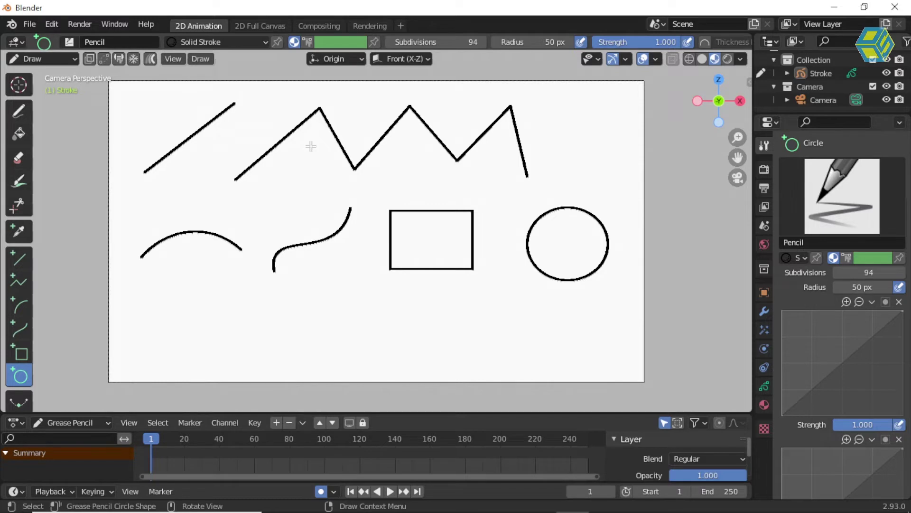
# Switch to Edit Mode and move the circle down and slightly to the left with the Move tool
pyautogui.click(44, 58)
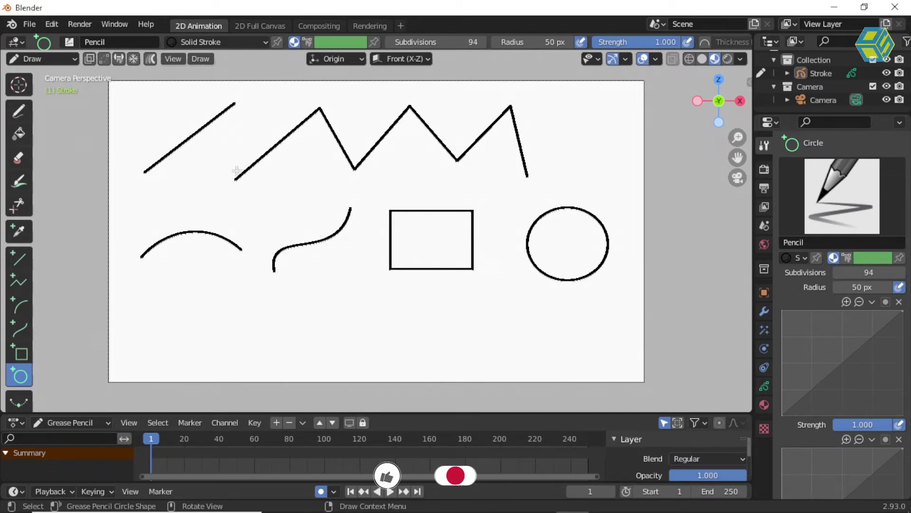
pyautogui.click(52, 60)
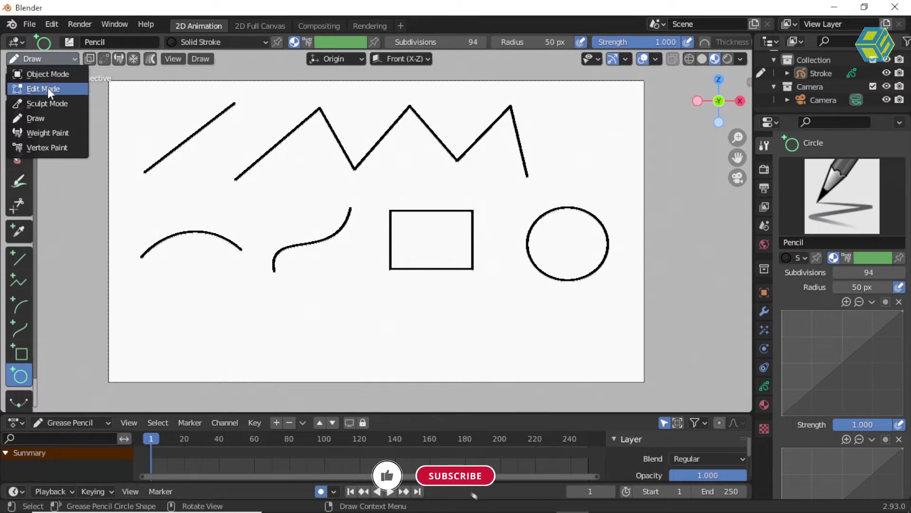
pyautogui.click(47, 87)
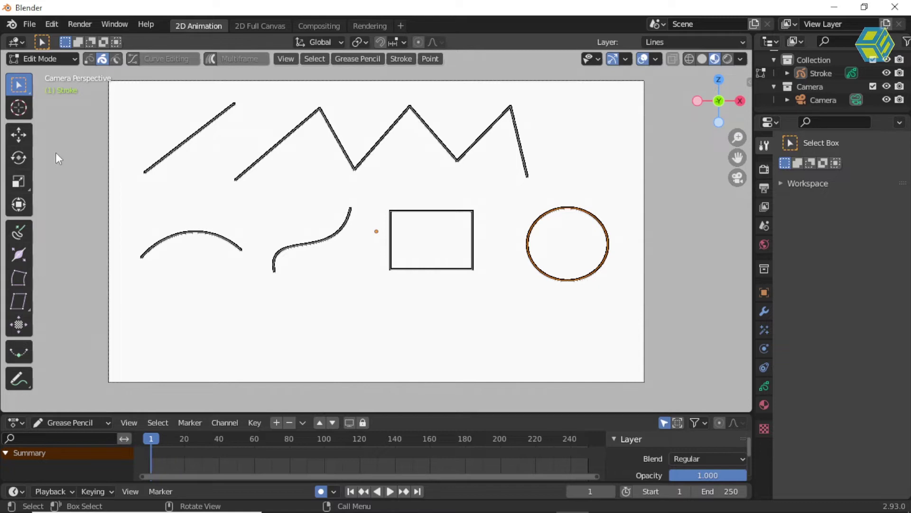
pyautogui.click(18, 135)
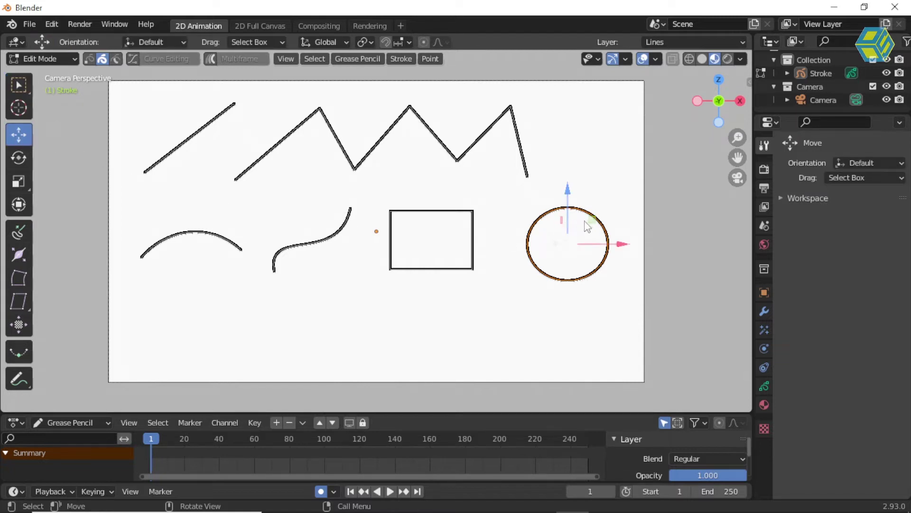
pyautogui.moveTo(592, 219); pyautogui.dragTo(576, 287)
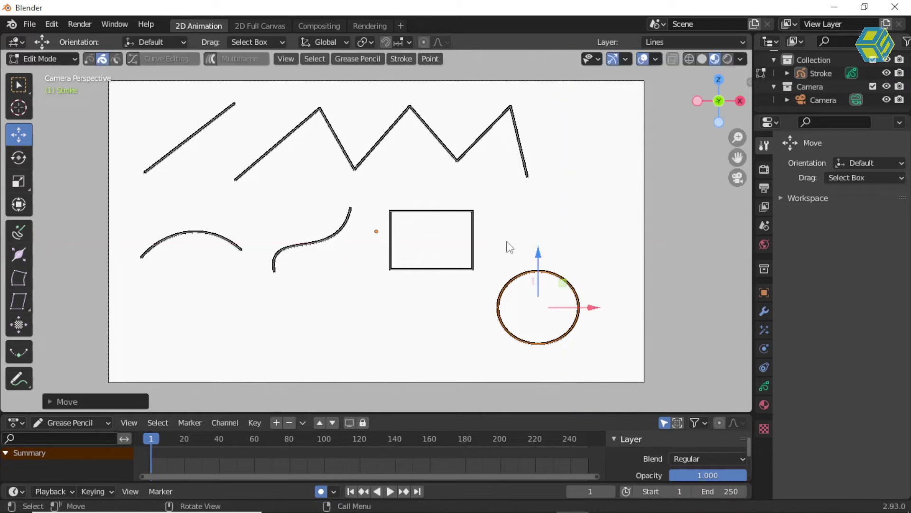
# Move the rectangle down and slightly left, the S-shaped curve up and to the right, and the arc downward
pyautogui.click(473, 231)
pyautogui.moveTo(461, 223)
pyautogui.mouseDown()
pyautogui.moveTo(432, 264)
pyautogui.moveTo(392, 243)
pyautogui.mouseUp()
pyautogui.click(348, 235)
pyautogui.moveTo(332, 218); pyautogui.dragTo(440, 193)
pyautogui.click(205, 241)
pyautogui.moveTo(216, 209); pyautogui.dragTo(208, 262)
# Move the diagonal line down, shift the zigzag slightly down and right, and bring the S-shaped curve back left beneath it
pyautogui.click(184, 147)
pyautogui.moveTo(210, 126); pyautogui.dragTo(203, 194)
pyautogui.click(265, 162)
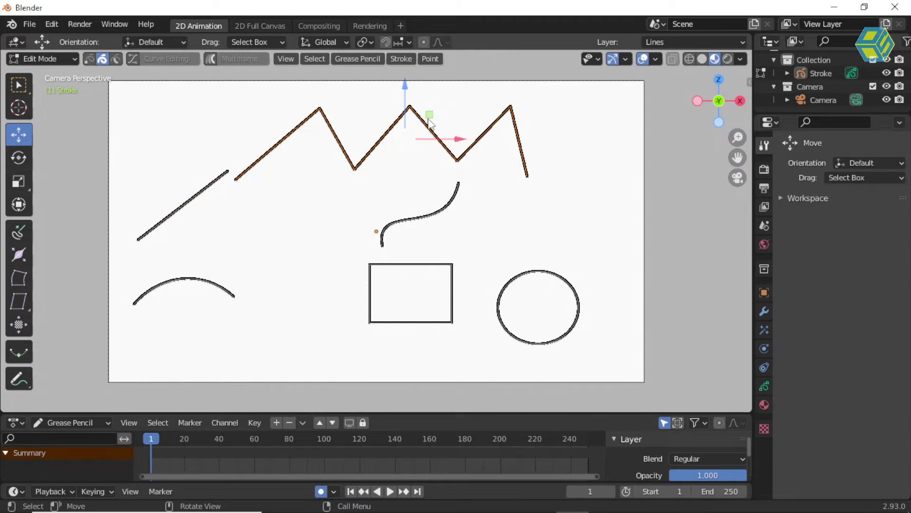
pyautogui.moveTo(430, 118)
pyautogui.mouseDown()
pyautogui.moveTo(427, 165)
pyautogui.moveTo(454, 136)
pyautogui.mouseUp()
pyautogui.click(420, 219)
pyautogui.moveTo(439, 192); pyautogui.dragTo(353, 212)
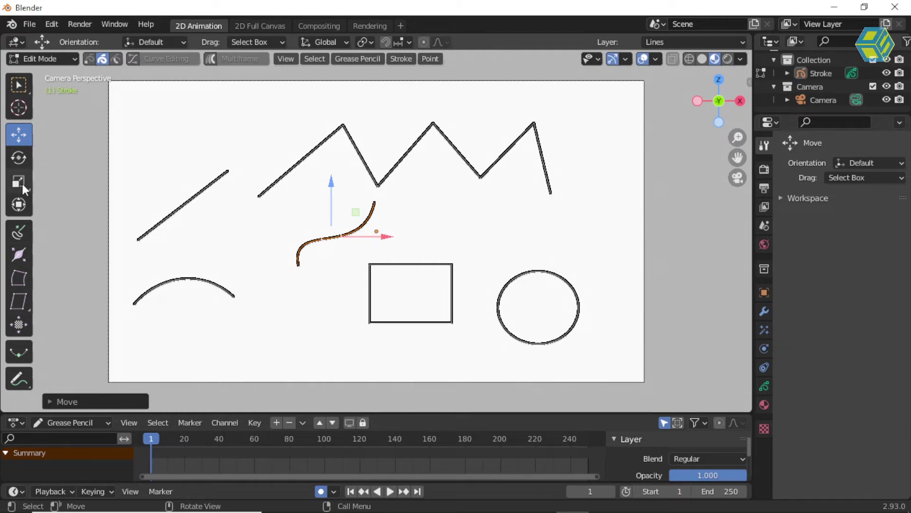
# Rotate the S-shaped curve counterclockwise to a steeper angle and tilt the rectangle slightly clockwise
pyautogui.click(20, 158)
pyautogui.moveTo(366, 240)
pyautogui.mouseDown()
pyautogui.moveTo(305, 237)
pyautogui.moveTo(356, 244)
pyautogui.moveTo(366, 188)
pyautogui.moveTo(381, 285)
pyautogui.moveTo(360, 187)
pyautogui.mouseUp()
pyautogui.click(417, 269)
pyautogui.moveTo(415, 265)
pyautogui.mouseDown()
pyautogui.moveTo(415, 279)
pyautogui.moveTo(413, 227)
pyautogui.moveTo(407, 307)
pyautogui.moveTo(412, 251)
pyautogui.moveTo(429, 299)
pyautogui.moveTo(497, 293)
pyautogui.moveTo(363, 346)
pyautogui.moveTo(569, 319)
pyautogui.moveTo(396, 357)
pyautogui.moveTo(588, 358)
pyautogui.moveTo(531, 361)
pyautogui.mouseUp()
# Scale the tilted rectangle slightly wider along the X axis with the Scale tool
pyautogui.click(24, 181)
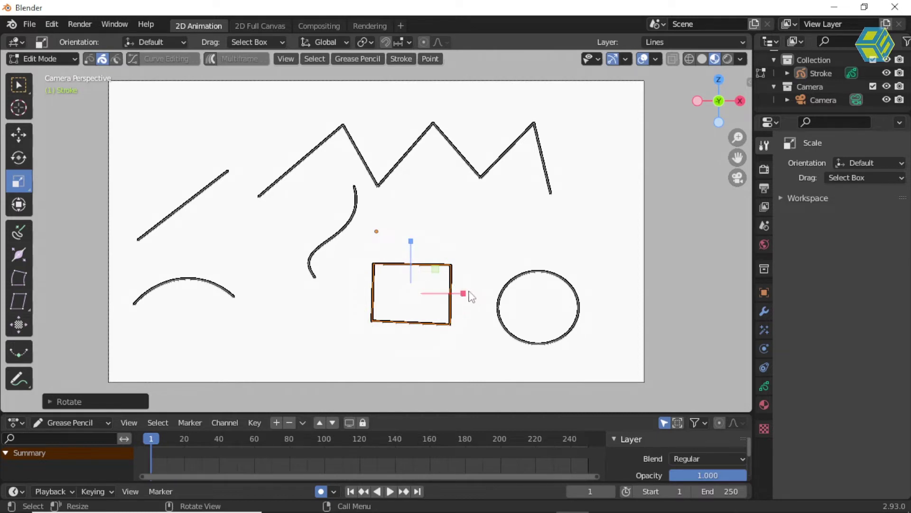
pyautogui.moveTo(463, 292)
pyautogui.mouseDown()
pyautogui.moveTo(563, 295)
pyautogui.moveTo(466, 293)
pyautogui.mouseUp()
pyautogui.moveTo(411, 241); pyautogui.dragTo(403, 224)
pyautogui.press('Escape')
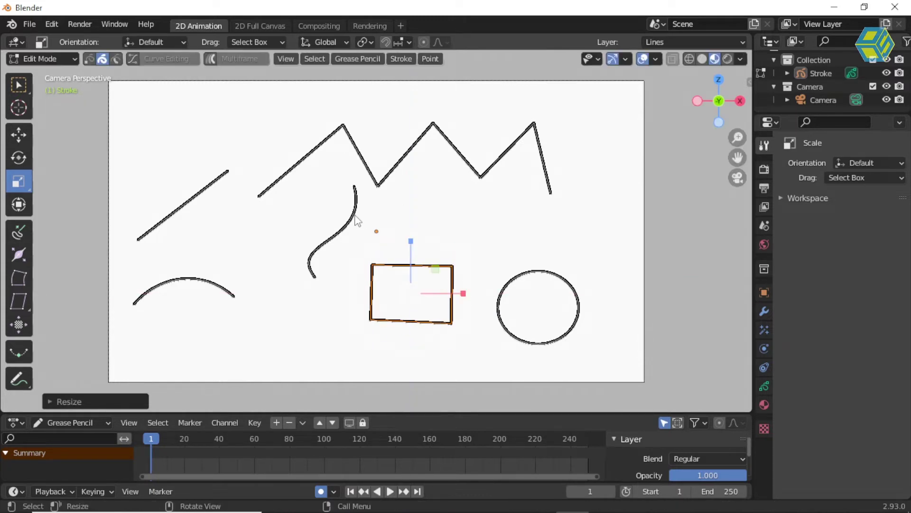
# Scale the S-shaped curve narrower along the X axis and shrink the zigzag to about two thirds of its width
pyautogui.click(356, 220)
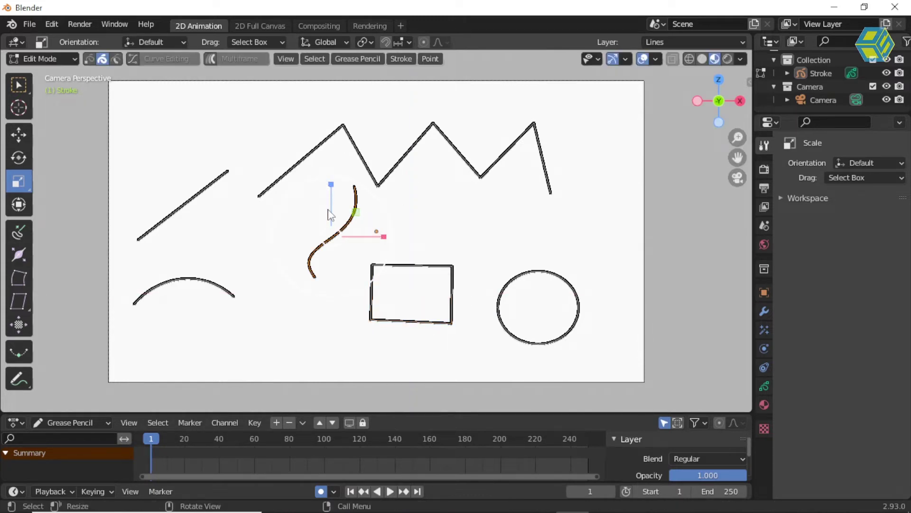
pyautogui.moveTo(384, 236)
pyautogui.mouseDown()
pyautogui.moveTo(437, 238)
pyautogui.moveTo(363, 236)
pyautogui.mouseUp()
pyautogui.moveTo(331, 185); pyautogui.dragTo(401, 185)
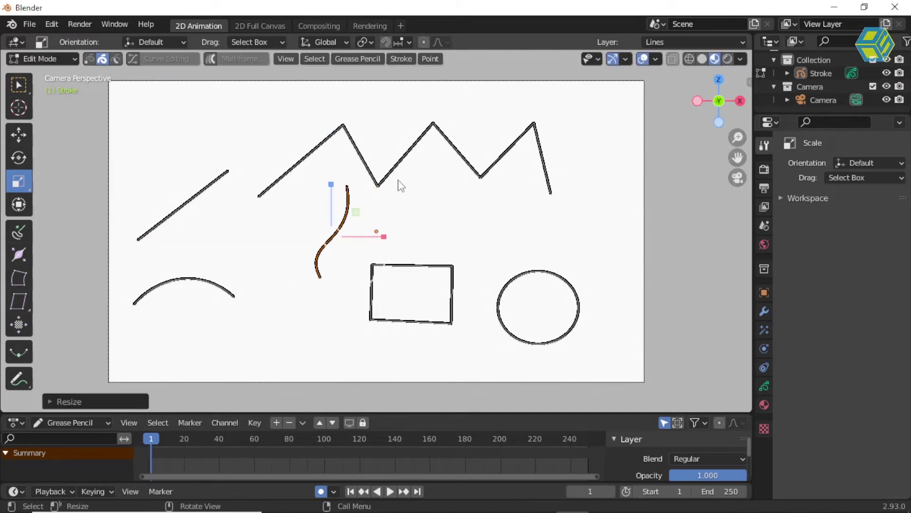
pyautogui.click(396, 176)
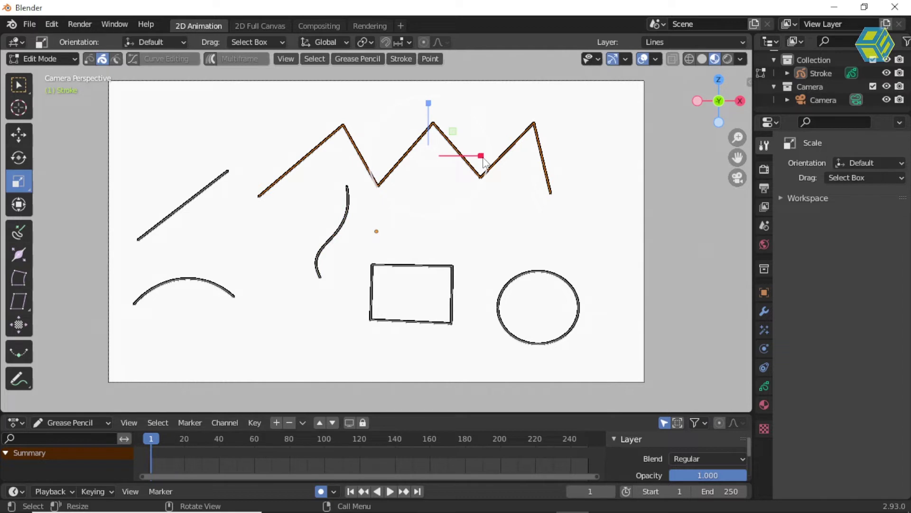
pyautogui.moveTo(481, 157)
pyautogui.mouseDown()
pyautogui.moveTo(502, 157)
pyautogui.moveTo(434, 140)
pyautogui.moveTo(427, 92)
pyautogui.moveTo(422, 122)
pyautogui.mouseUp()
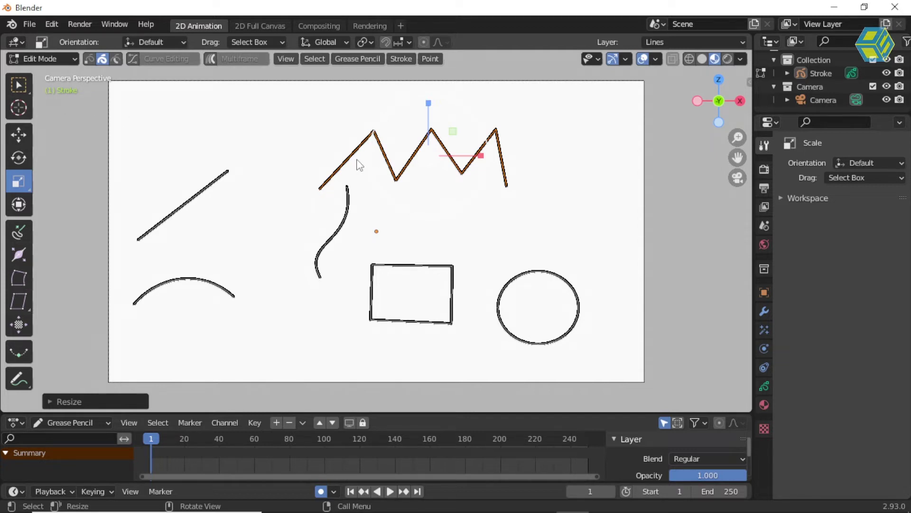
# Return to Draw mode and activate the Erase tool
pyautogui.click(48, 59)
pyautogui.click(42, 116)
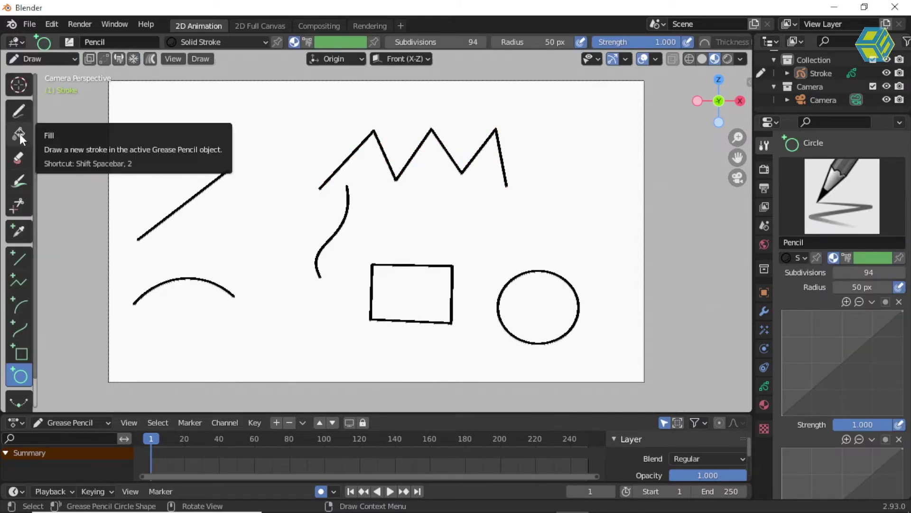
pyautogui.click(21, 161)
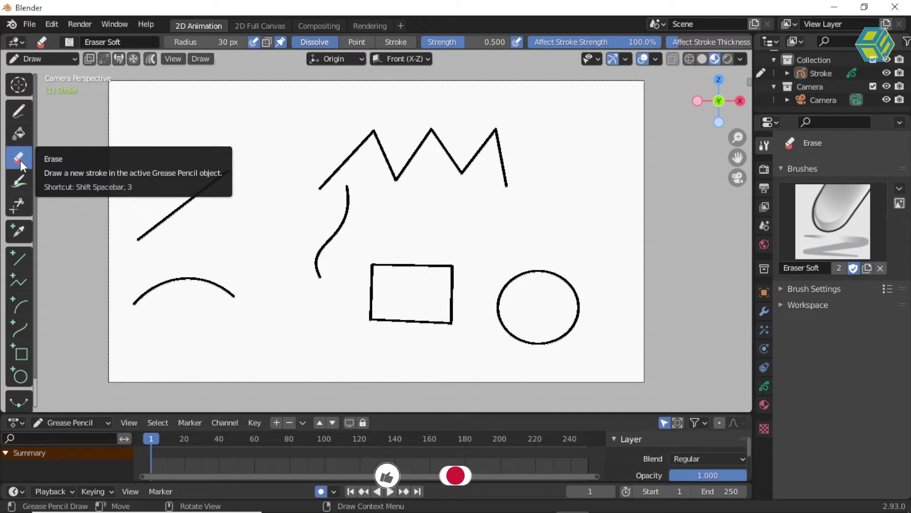
# Erase part of the zigzag's left half with the Eraser Hard brush
pyautogui.click(70, 42)
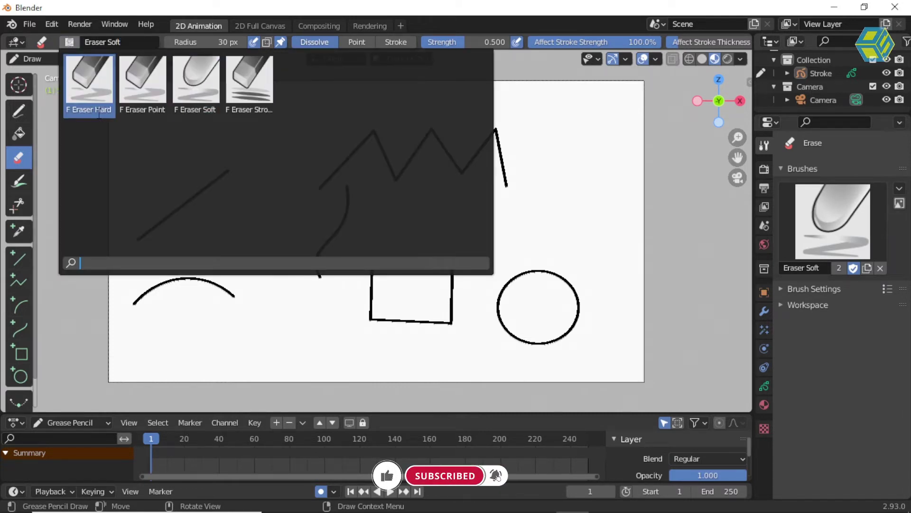
pyautogui.click(92, 93)
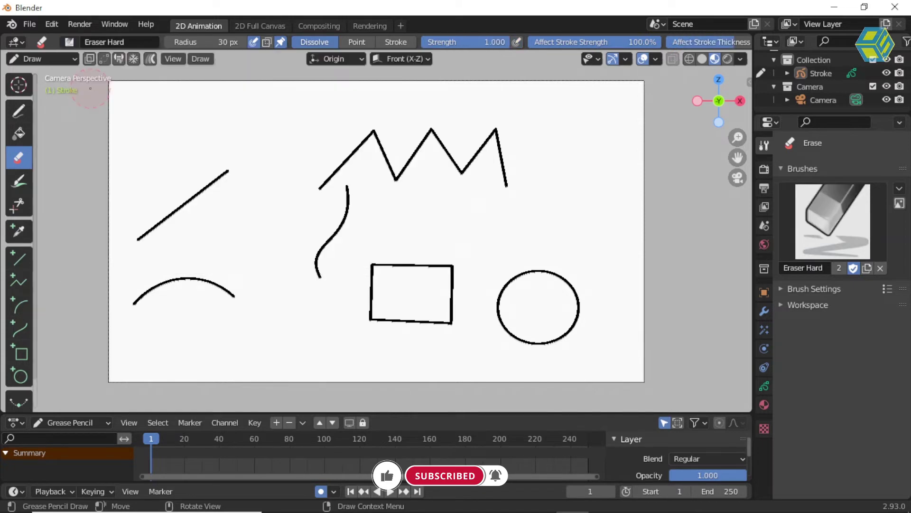
pyautogui.moveTo(360, 154)
pyautogui.mouseDown()
pyautogui.moveTo(417, 159)
pyautogui.moveTo(351, 149)
pyautogui.moveTo(340, 156)
pyautogui.moveTo(375, 155)
pyautogui.moveTo(378, 134)
pyautogui.moveTo(403, 181)
pyautogui.mouseUp()
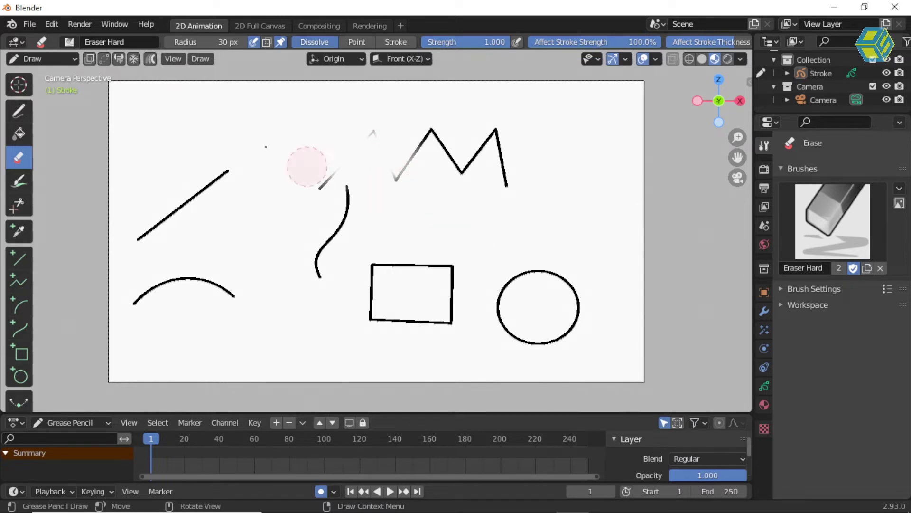
# Erase parts of the zigzag, the rectangle's upper edge and the middle of the S-shaped curve with the Eraser Point brush
pyautogui.click(69, 42)
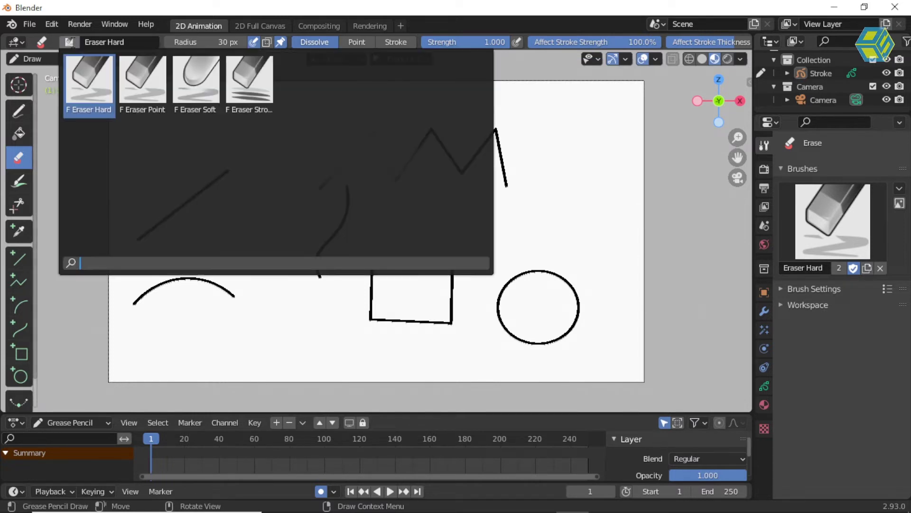
pyautogui.click(144, 94)
pyautogui.moveTo(468, 163)
pyautogui.mouseDown()
pyautogui.moveTo(451, 152)
pyautogui.moveTo(452, 170)
pyautogui.moveTo(503, 166)
pyautogui.mouseUp()
pyautogui.moveTo(423, 138)
pyautogui.mouseDown()
pyautogui.moveTo(429, 183)
pyautogui.moveTo(417, 281)
pyautogui.mouseUp()
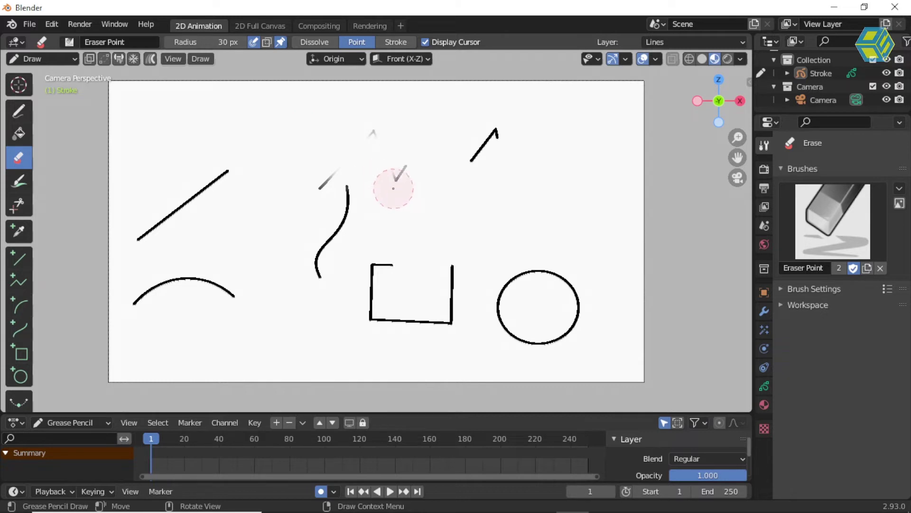
pyautogui.moveTo(322, 222); pyautogui.dragTo(336, 224)
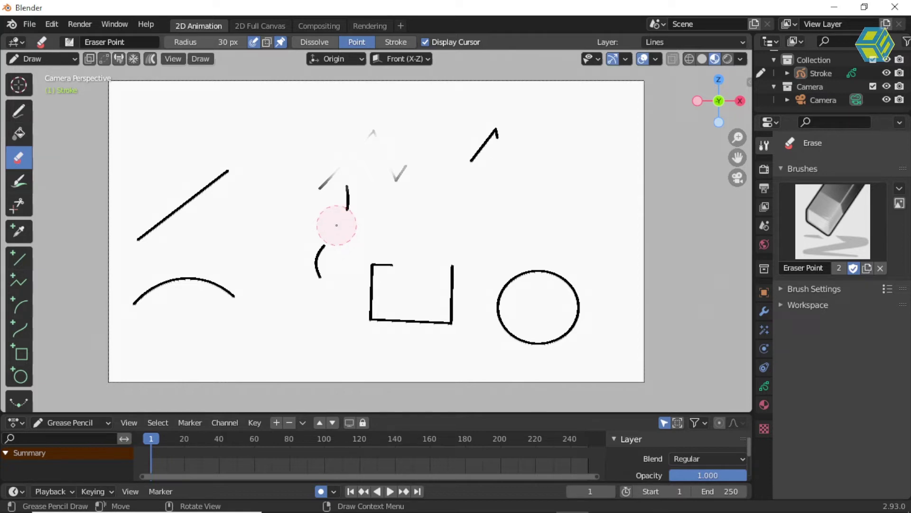
# Undo the erasing on the zigzag, rectangle and S-shaped curve to restore the complete shapes
pyautogui.hotkey('ctrl', 'z')
pyautogui.hotkey('ctrl', 'z')
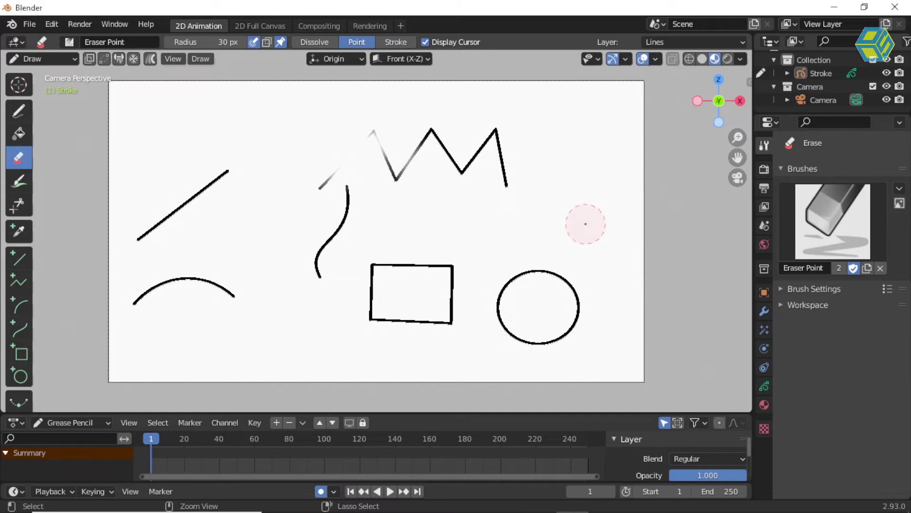
pyautogui.hotkey('ctrl', 'z')
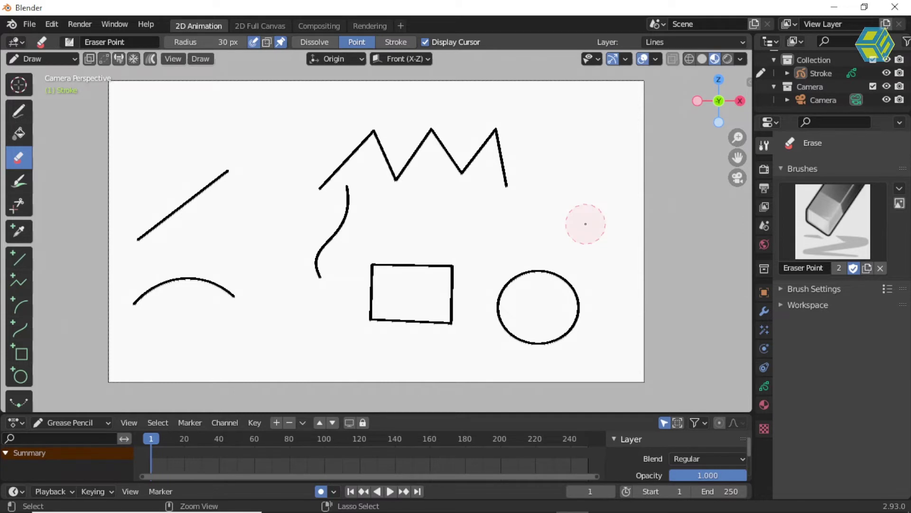
# Try the Eraser Soft brush on the middle of the zigzag
pyautogui.click(67, 43)
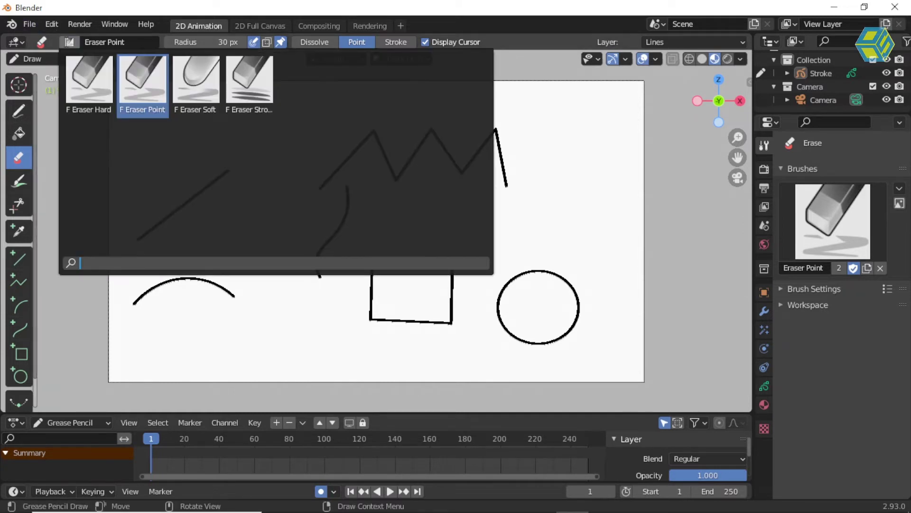
pyautogui.click(199, 98)
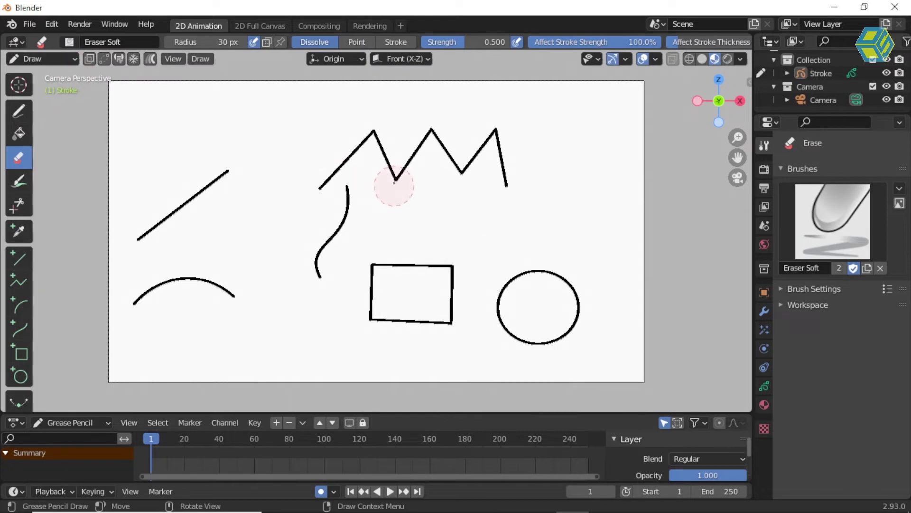
pyautogui.moveTo(412, 149)
pyautogui.mouseDown()
pyautogui.moveTo(425, 163)
pyautogui.moveTo(418, 151)
pyautogui.mouseUp()
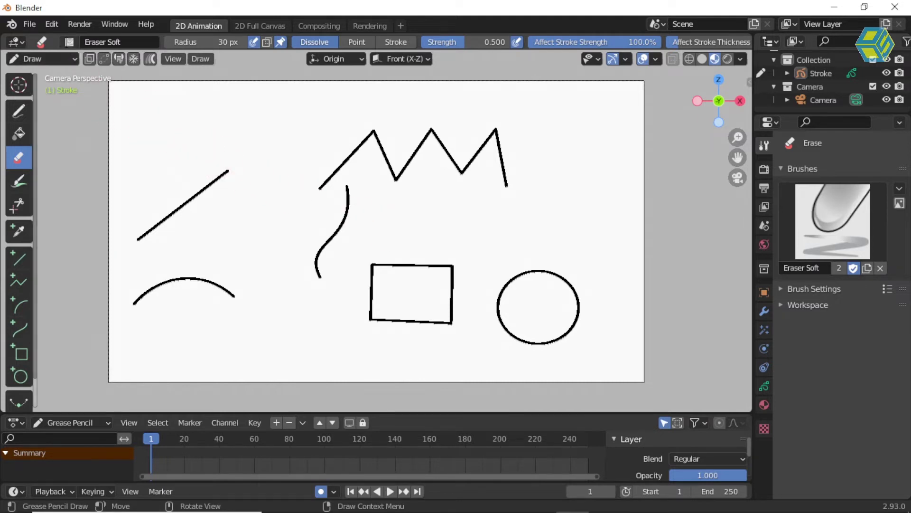
# Erase all the shapes as whole strokes with the Eraser Stroke brush and undo the erasing
pyautogui.click(69, 43)
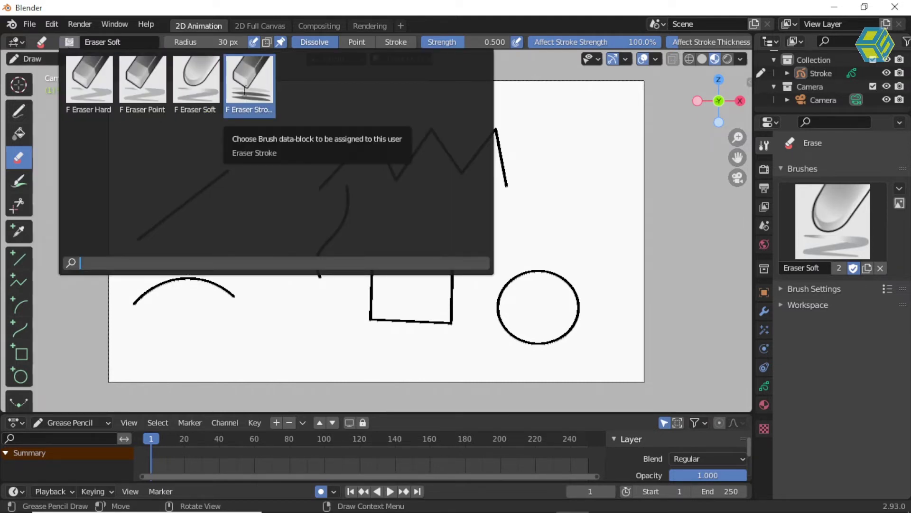
pyautogui.click(245, 91)
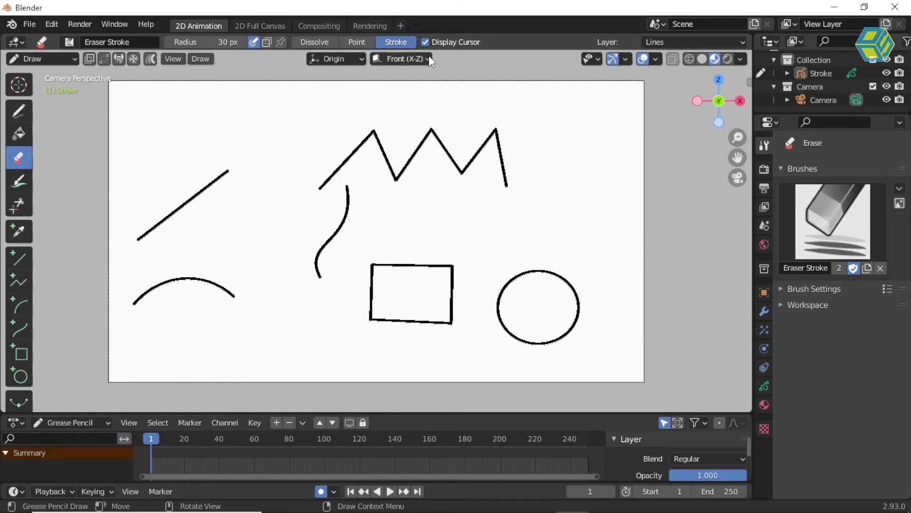
pyautogui.moveTo(250, 157)
pyautogui.mouseDown()
pyautogui.moveTo(554, 209)
pyautogui.moveTo(476, 284)
pyautogui.moveTo(285, 234)
pyautogui.moveTo(185, 266)
pyautogui.moveTo(166, 197)
pyautogui.mouseUp()
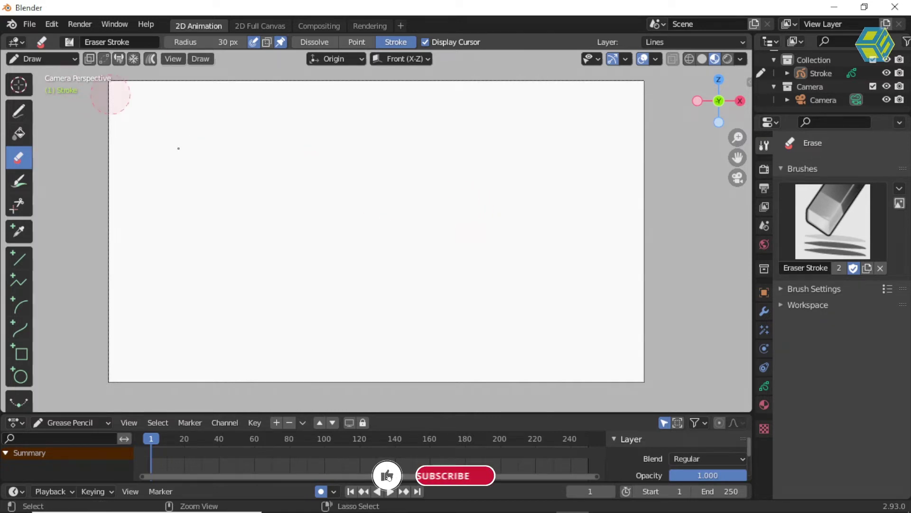
pyautogui.hotkey('ctrl', 'z')
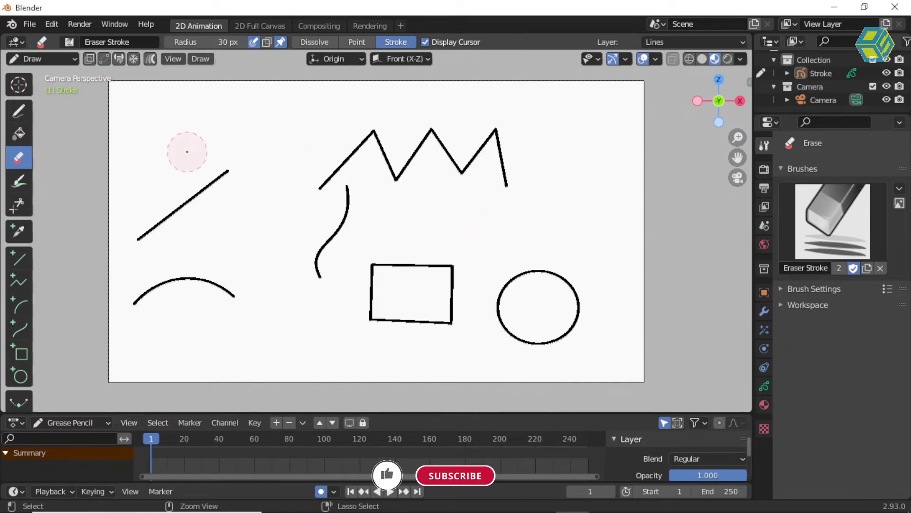
# Tint the straight diagonal line with the Tint tool: green at its upper end, red in the middle and blue at its lower end
pyautogui.click(13, 183)
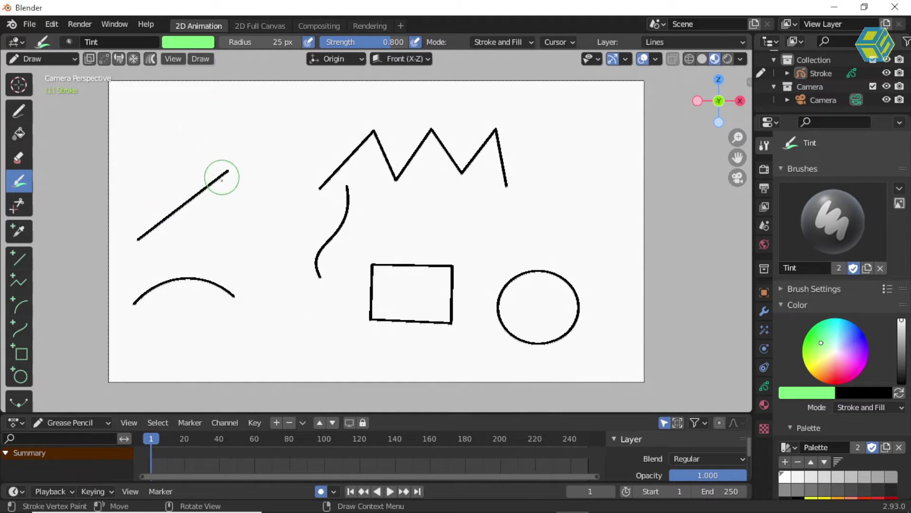
pyautogui.moveTo(229, 172)
pyautogui.mouseDown()
pyautogui.moveTo(185, 194)
pyautogui.moveTo(224, 167)
pyautogui.moveTo(242, 171)
pyautogui.mouseUp()
pyautogui.click(188, 44)
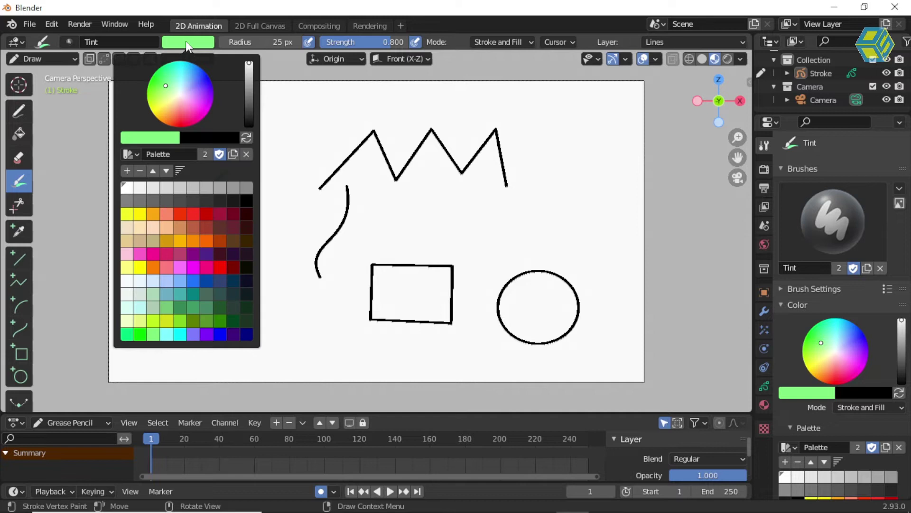
pyautogui.click(180, 215)
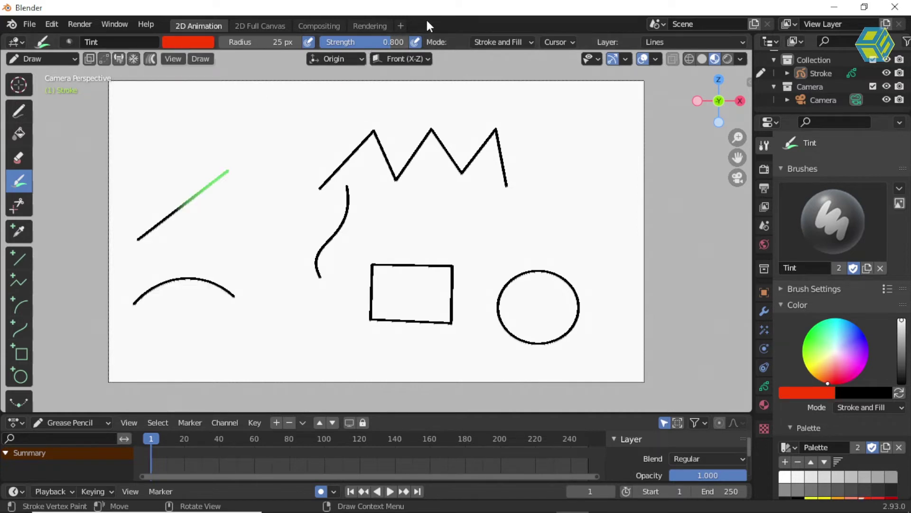
pyautogui.moveTo(192, 202)
pyautogui.mouseDown()
pyautogui.moveTo(157, 213)
pyautogui.moveTo(168, 210)
pyautogui.mouseUp()
pyautogui.click(194, 43)
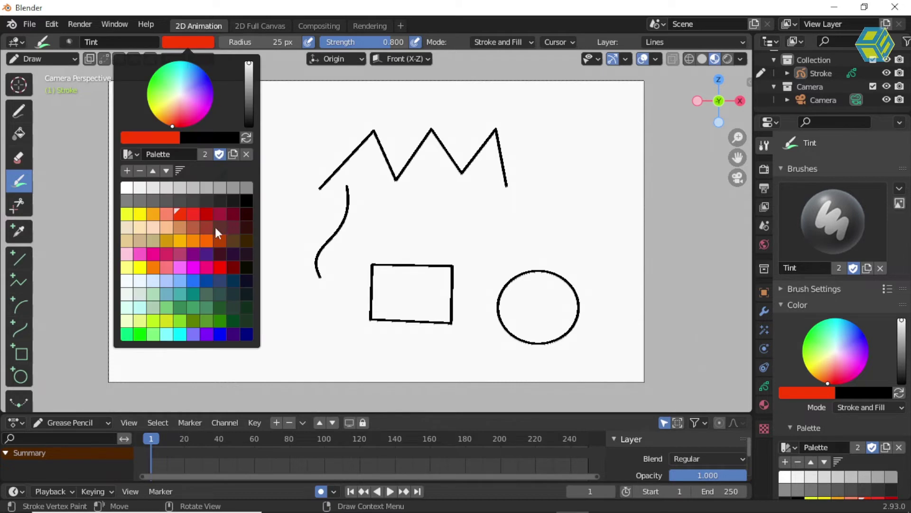
pyautogui.click(220, 334)
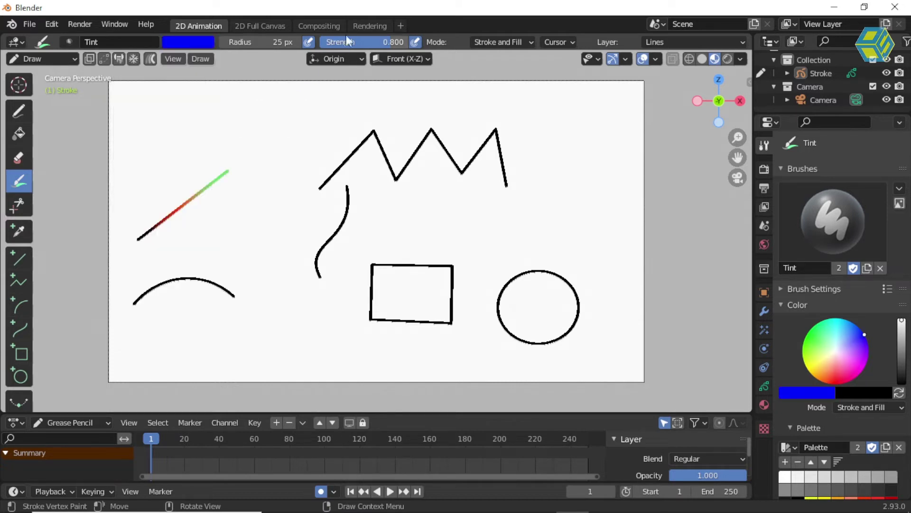
pyautogui.moveTo(152, 230)
pyautogui.mouseDown()
pyautogui.moveTo(152, 219)
pyautogui.moveTo(144, 239)
pyautogui.mouseUp()
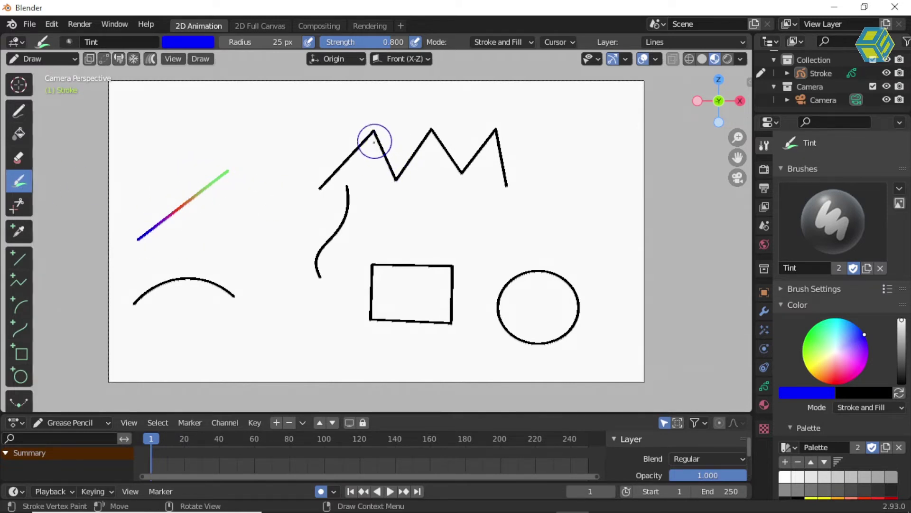
# Tint the zigzag in successive sections along its length: blue, pinkish red, bright green and pink on the last segment
pyautogui.moveTo(316, 186)
pyautogui.mouseDown()
pyautogui.moveTo(370, 130)
pyautogui.moveTo(375, 138)
pyautogui.mouseUp()
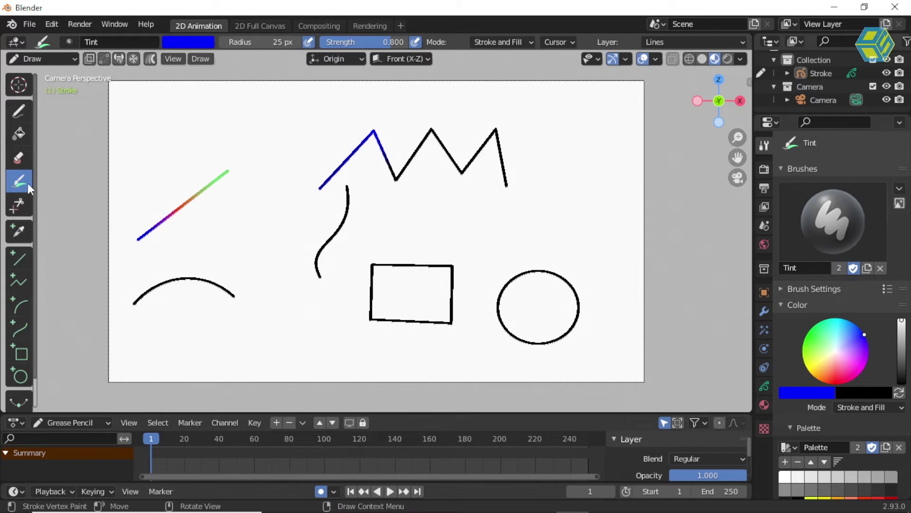
pyautogui.click(195, 42)
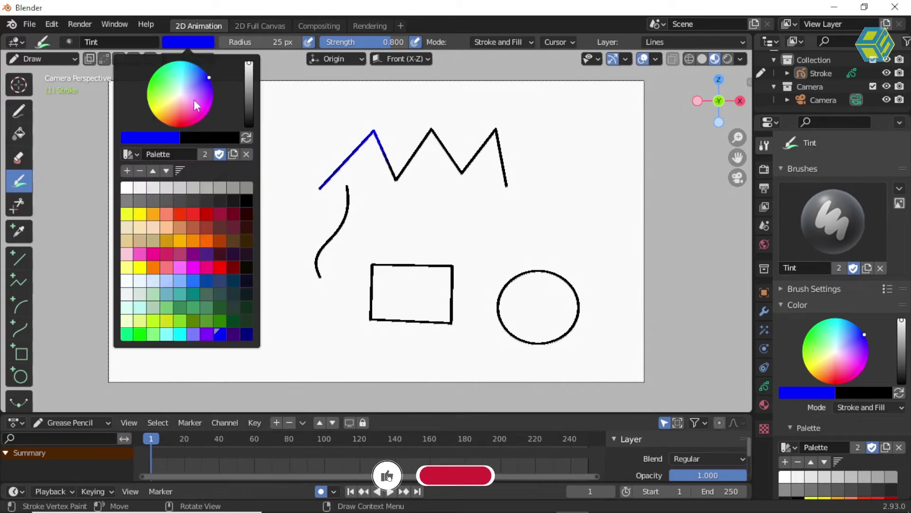
pyautogui.click(181, 115)
pyautogui.moveTo(378, 143)
pyautogui.mouseDown()
pyautogui.moveTo(393, 176)
pyautogui.moveTo(421, 144)
pyautogui.moveTo(403, 163)
pyautogui.moveTo(379, 145)
pyautogui.mouseUp()
pyautogui.click(185, 42)
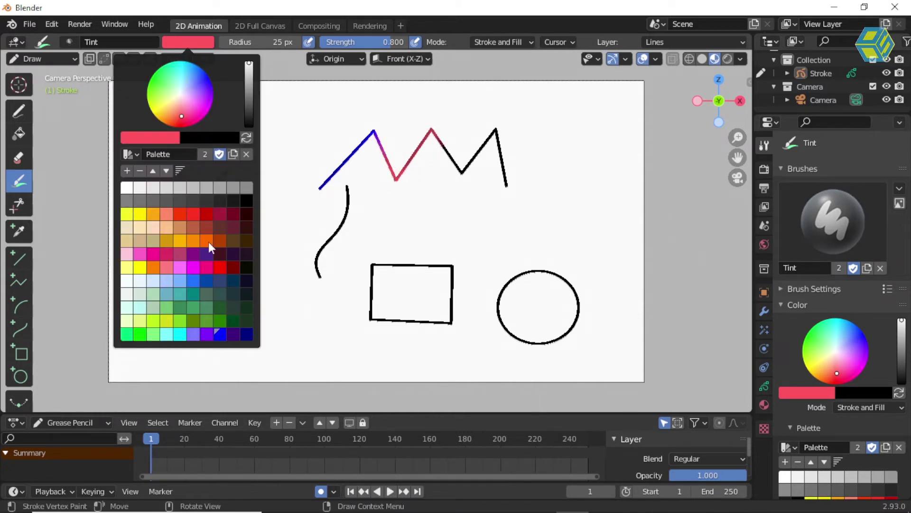
pyautogui.click(140, 334)
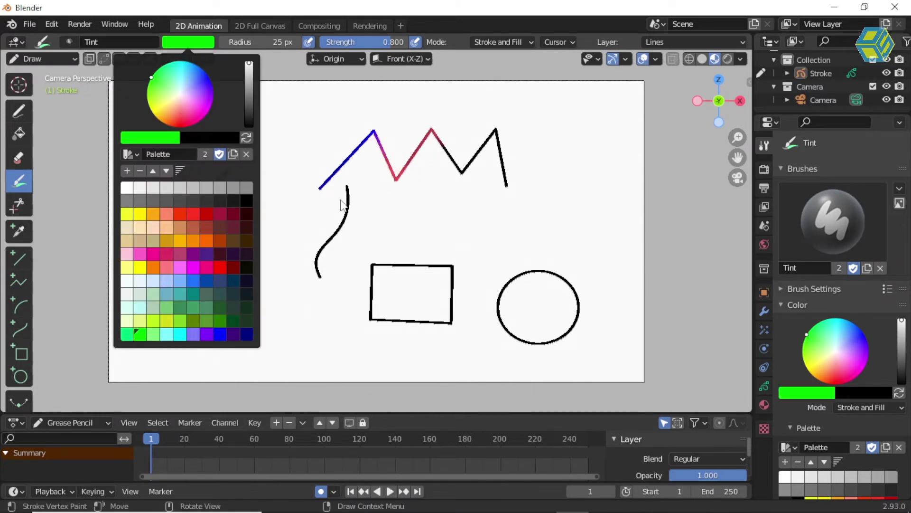
pyautogui.moveTo(444, 141)
pyautogui.mouseDown()
pyautogui.moveTo(451, 162)
pyautogui.moveTo(480, 154)
pyautogui.moveTo(457, 163)
pyautogui.moveTo(444, 142)
pyautogui.mouseUp()
pyautogui.click(189, 42)
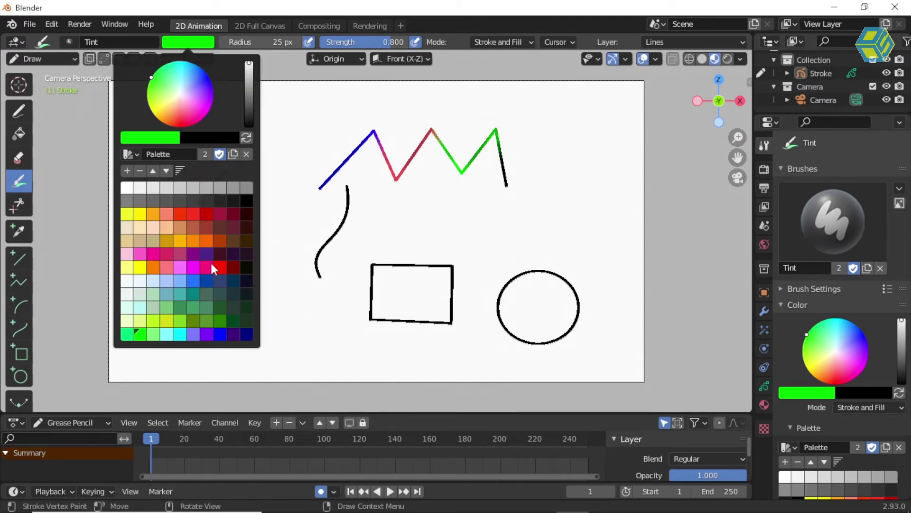
pyautogui.click(152, 253)
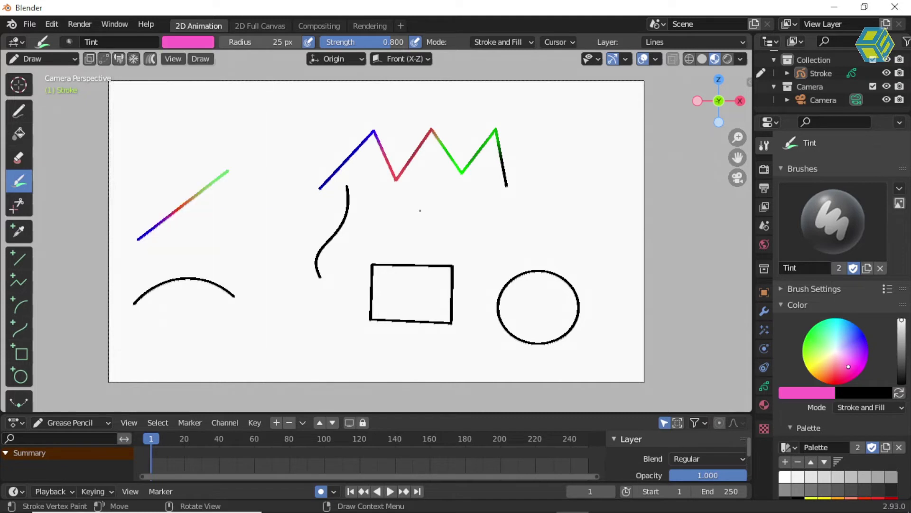
pyautogui.moveTo(499, 162); pyautogui.dragTo(506, 190)
# Tint the upper parts of the S-shaped curve, rectangle and circle and the right half of the arc pink
pyautogui.moveTo(354, 189)
pyautogui.mouseDown()
pyautogui.moveTo(340, 225)
pyautogui.moveTo(350, 179)
pyautogui.moveTo(330, 240)
pyautogui.mouseUp()
pyautogui.moveTo(374, 267)
pyautogui.mouseDown()
pyautogui.moveTo(392, 258)
pyautogui.moveTo(446, 290)
pyautogui.moveTo(396, 247)
pyautogui.mouseUp()
pyautogui.moveTo(508, 264)
pyautogui.mouseDown()
pyautogui.moveTo(586, 277)
pyautogui.moveTo(537, 265)
pyautogui.mouseUp()
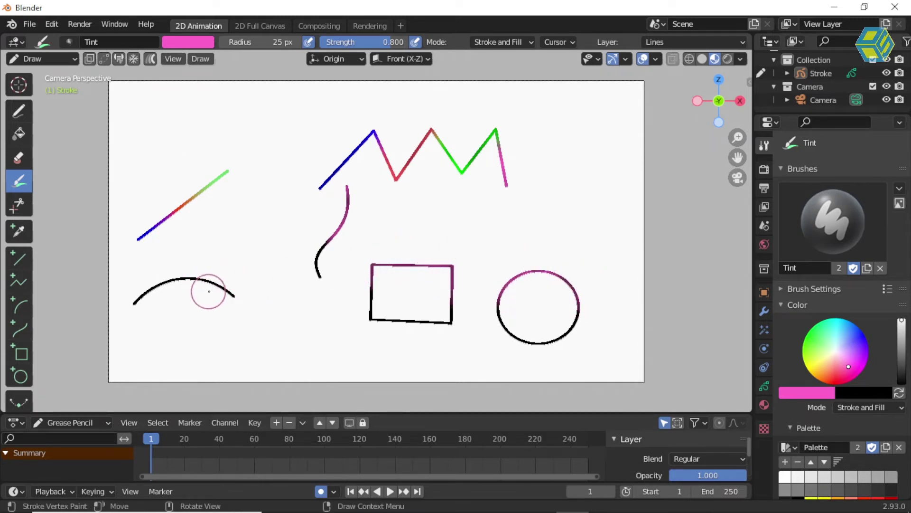
pyautogui.moveTo(204, 279)
pyautogui.mouseDown()
pyautogui.moveTo(238, 301)
pyautogui.moveTo(174, 279)
pyautogui.moveTo(237, 286)
pyautogui.mouseUp()
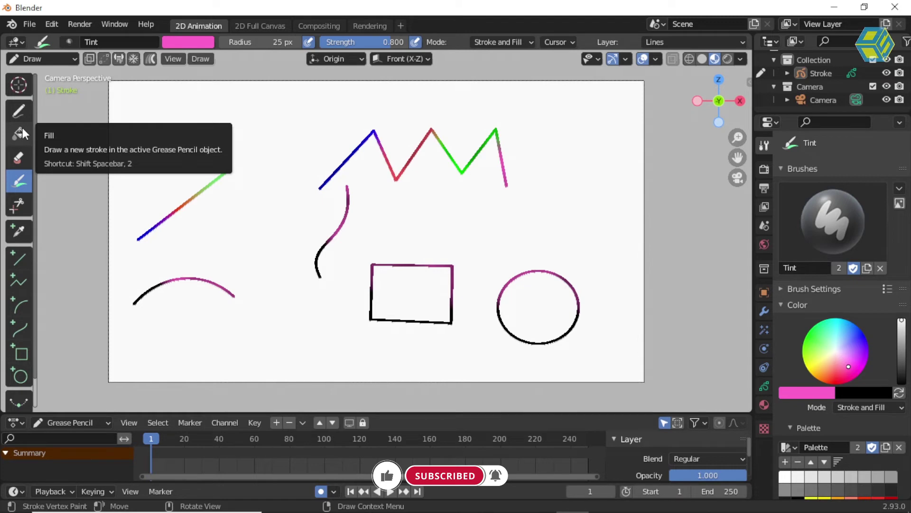
# Erase all the tinted shapes as whole strokes with the Eraser Stroke brush
pyautogui.click(18, 157)
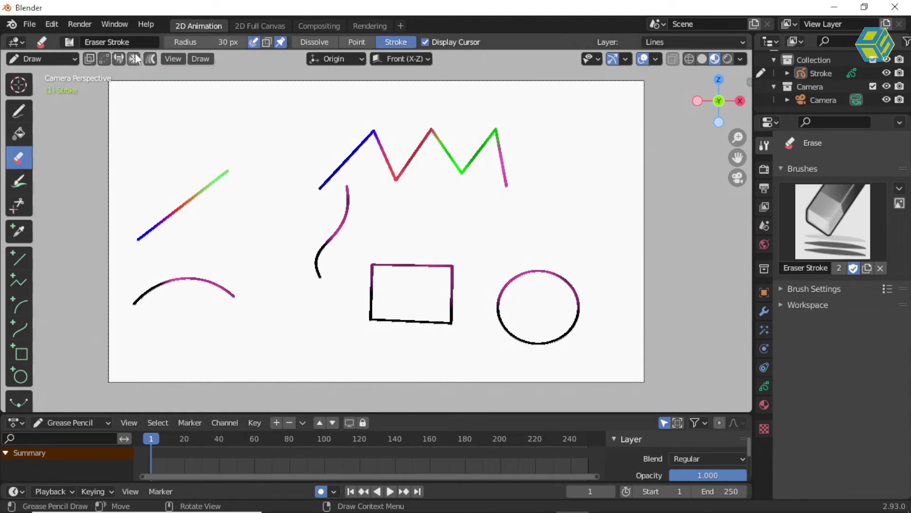
pyautogui.click(69, 42)
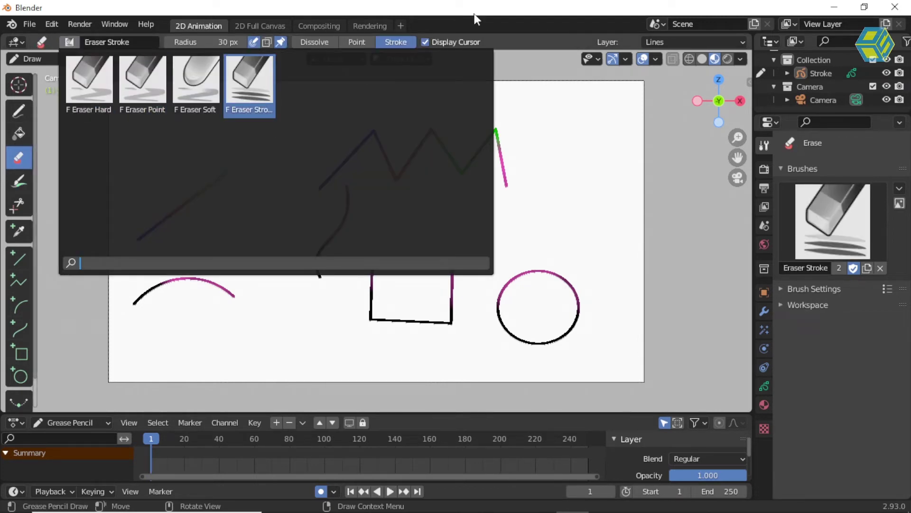
pyautogui.moveTo(188, 166)
pyautogui.mouseDown()
pyautogui.moveTo(372, 160)
pyautogui.moveTo(381, 244)
pyautogui.moveTo(153, 214)
pyautogui.moveTo(537, 307)
pyautogui.mouseUp()
# Draw a large, slightly wide rectangle near the middle of the canvas with the Box tool as the cube's front face
pyautogui.scroll(1, 353, 211)
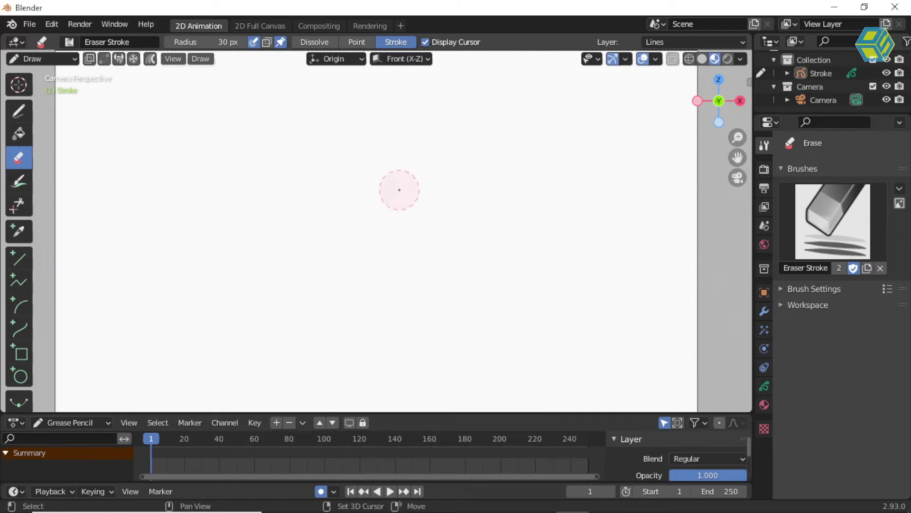
pyautogui.keyDown('shift'); pyautogui.moveTo(385, 203); pyautogui.dragTo(405, 197, button='middle'); pyautogui.keyUp('shift')
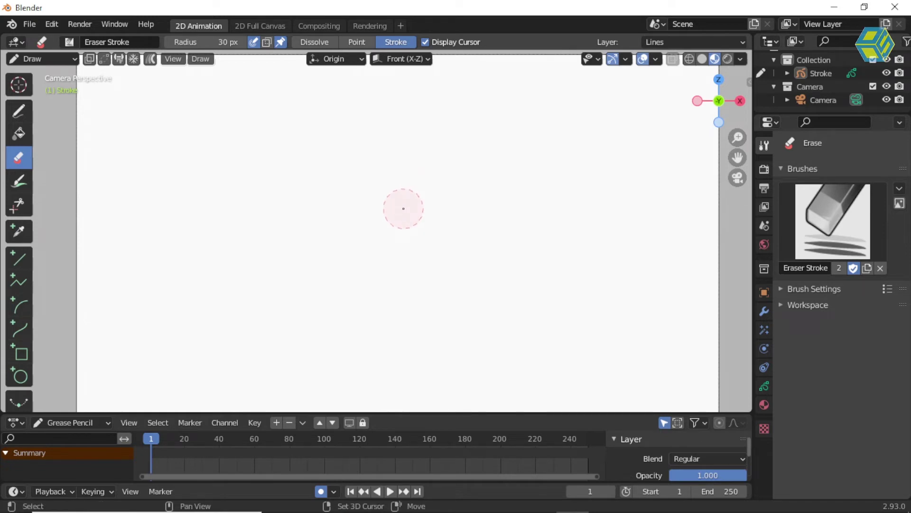
pyautogui.scroll(1, 404, 209)
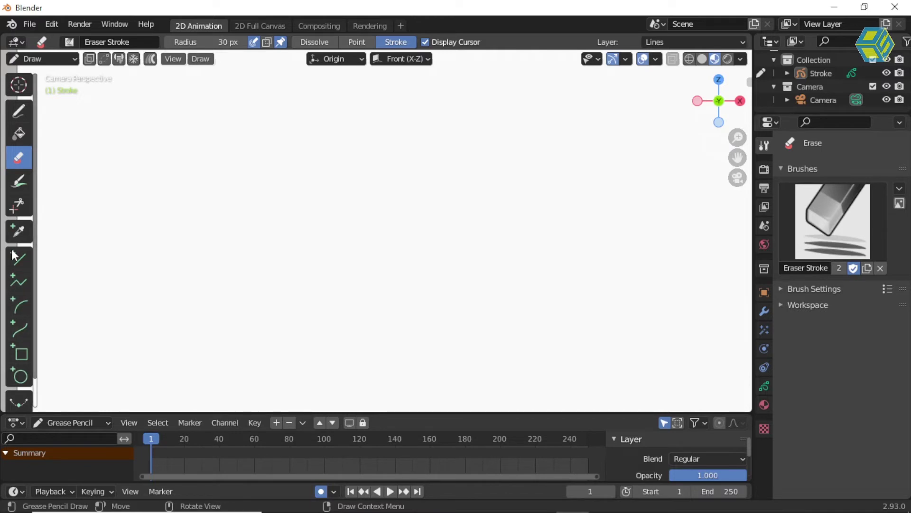
pyautogui.click(19, 354)
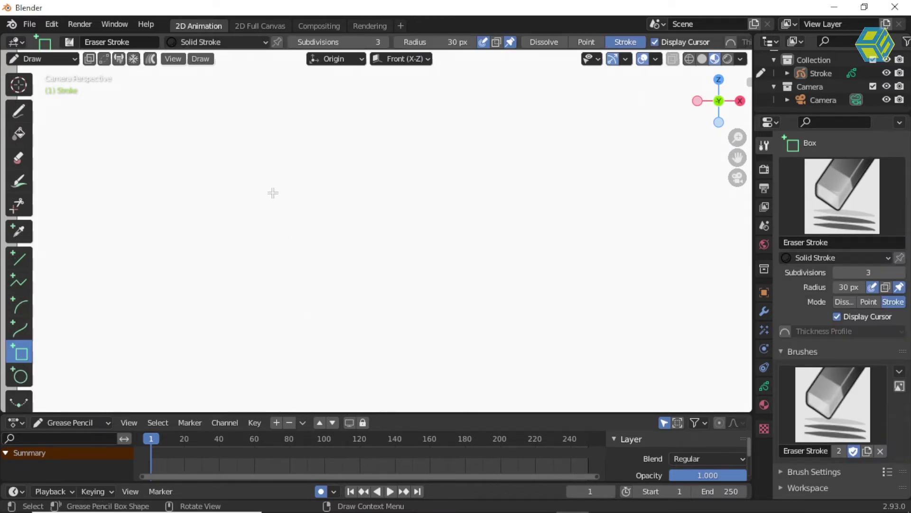
pyautogui.moveTo(273, 182)
pyautogui.mouseDown()
pyautogui.moveTo(401, 275)
pyautogui.moveTo(425, 309)
pyautogui.mouseUp()
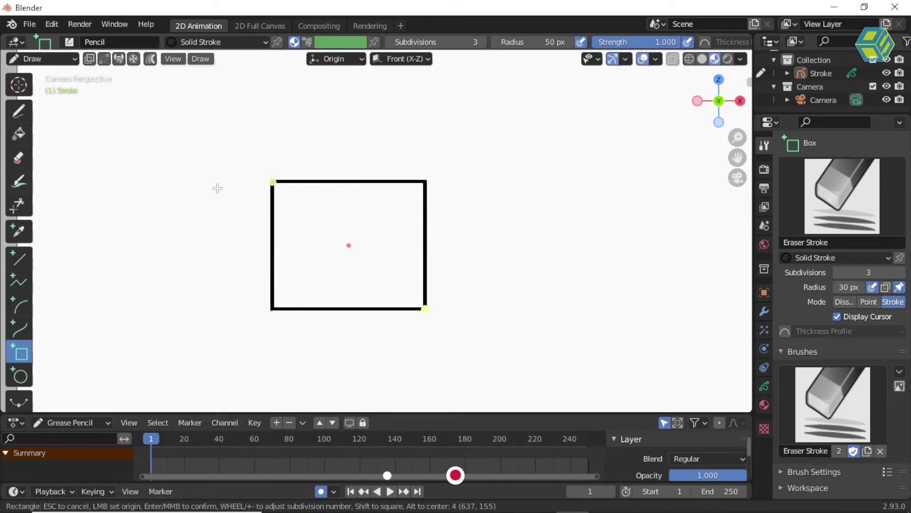
pyautogui.press('Return')
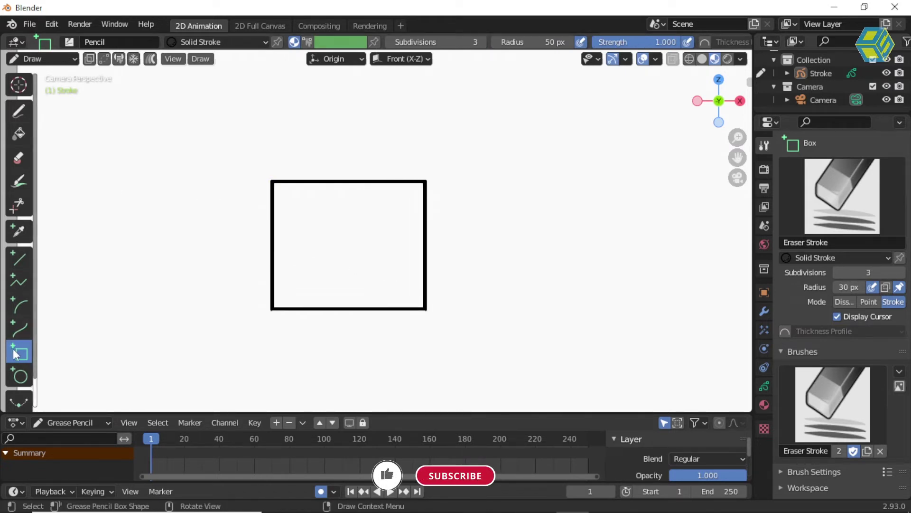
# Draw the cube's top face with parallel-looking slanted lines from the rectangle's upper corners and a line joining their far ends
pyautogui.click(19, 258)
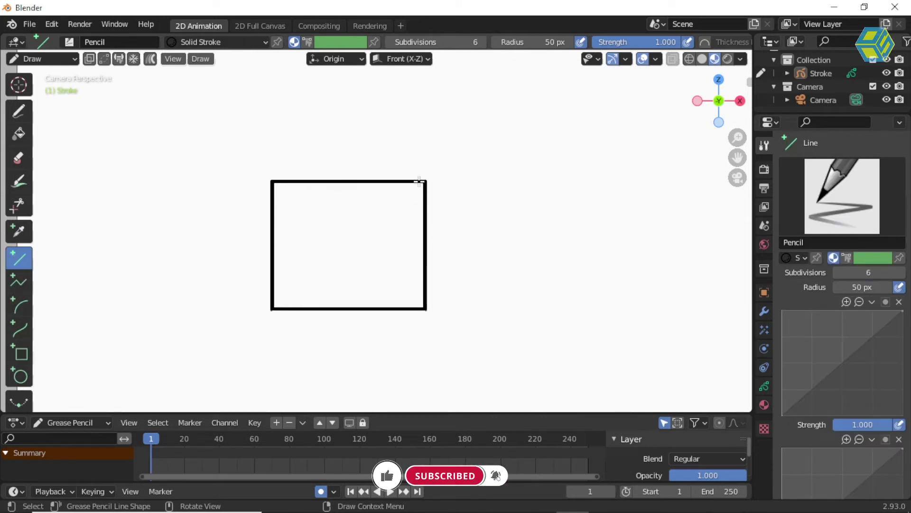
pyautogui.moveTo(271, 180); pyautogui.dragTo(362, 126)
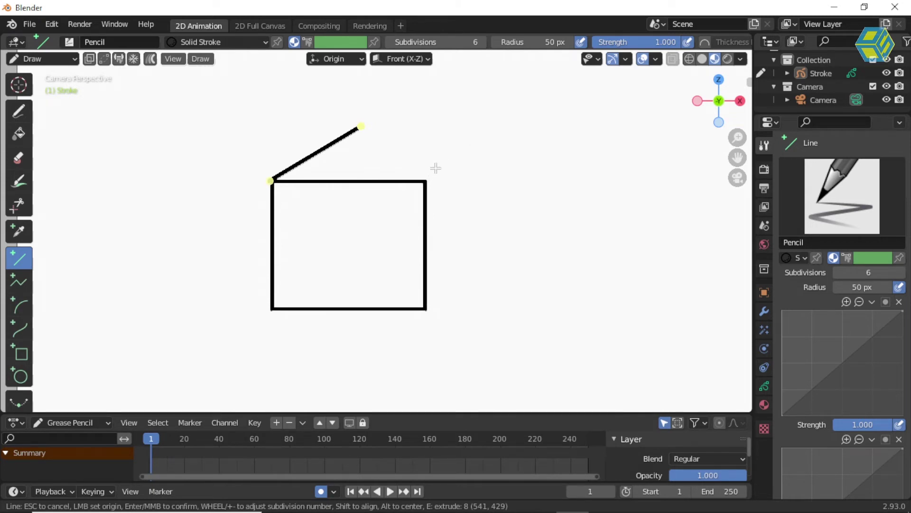
pyautogui.press('Return')
pyautogui.moveTo(425, 182); pyautogui.dragTo(489, 131)
pyautogui.press('Return')
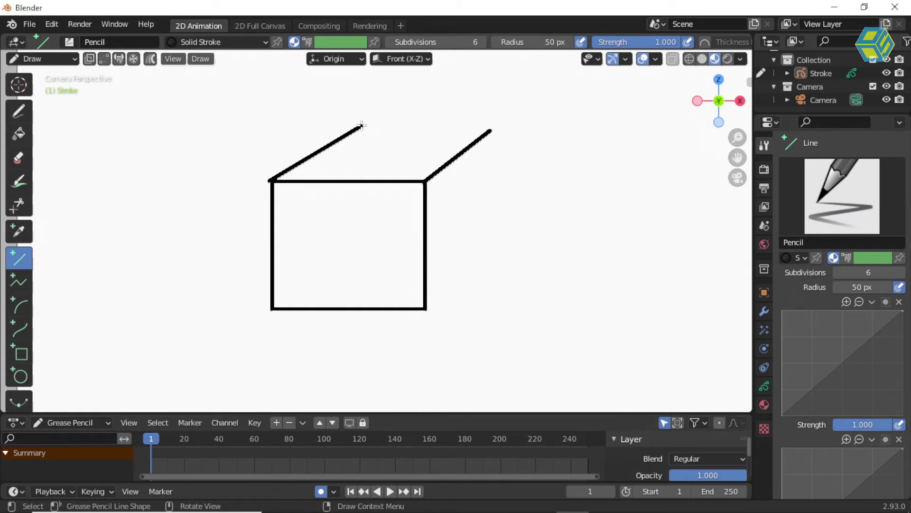
pyautogui.moveTo(359, 125); pyautogui.dragTo(489, 131)
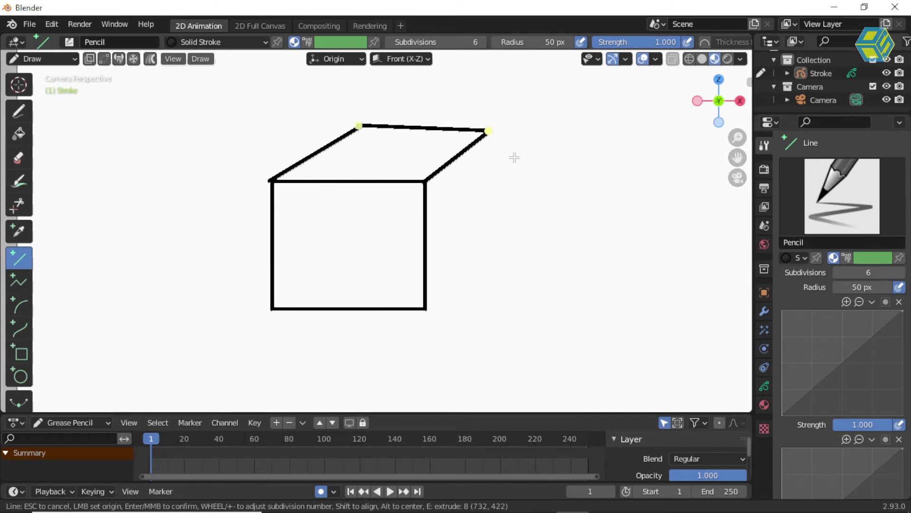
pyautogui.press('Return')
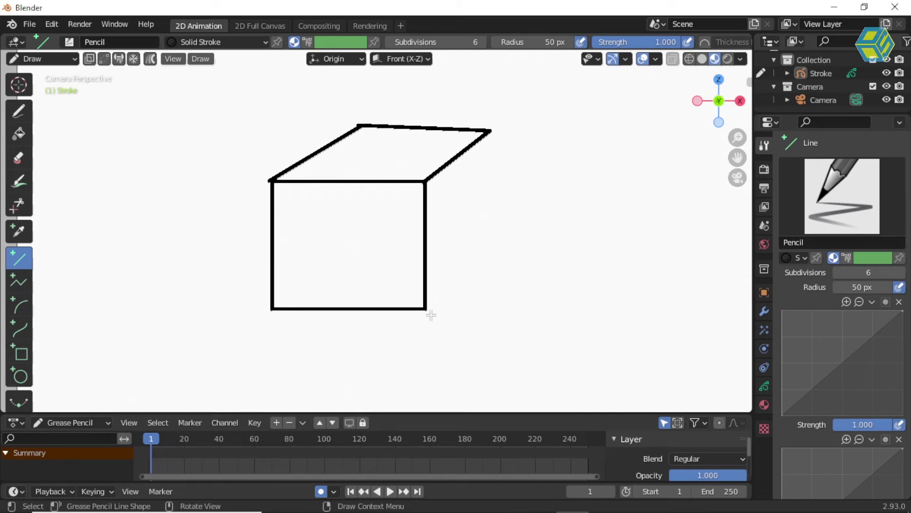
# Draw the cube's right side face with a slanted line from the lower-right corner and a vertical line up to the top face
pyautogui.moveTo(425, 307)
pyautogui.mouseDown()
pyautogui.moveTo(473, 277)
pyautogui.moveTo(486, 255)
pyautogui.mouseUp()
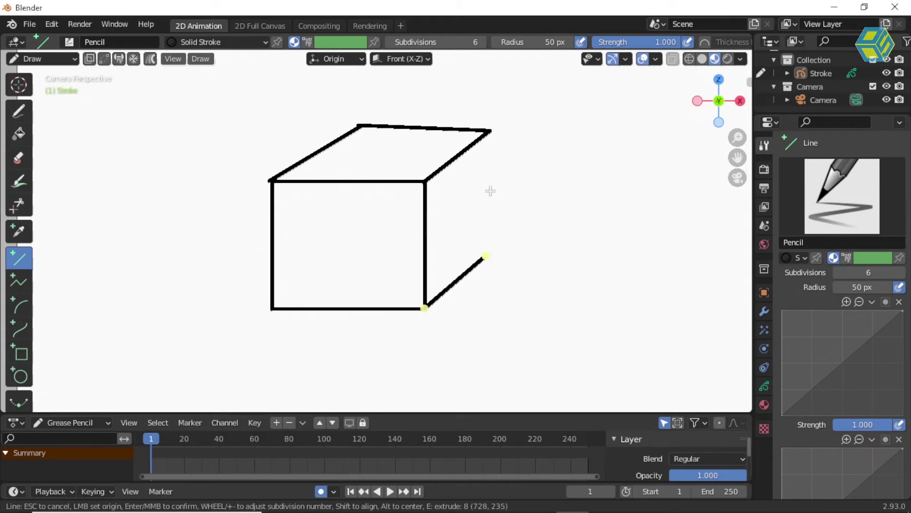
pyautogui.press('Return')
pyautogui.moveTo(487, 256); pyautogui.dragTo(488, 132)
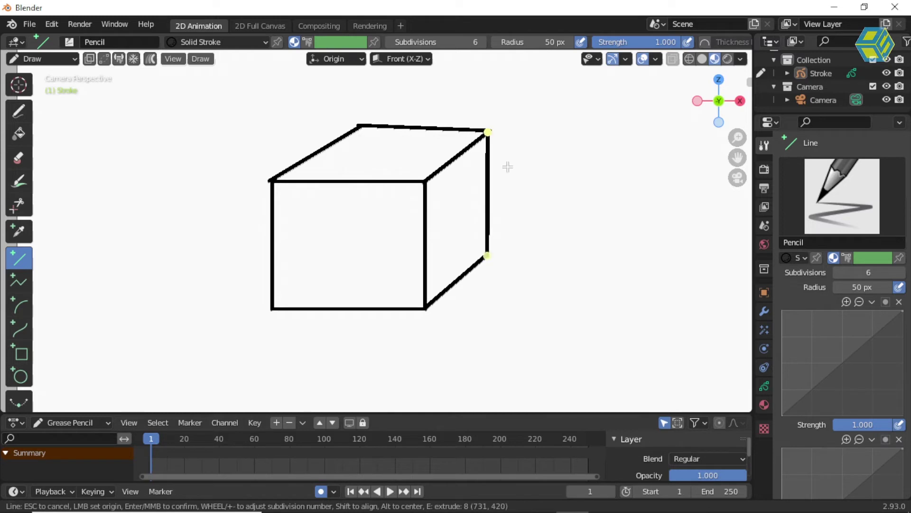
pyautogui.scroll(4, 469, 152)
pyautogui.press('Return')
# Examine the cube's edges and corner joints up close, checking where the lines meet
pyautogui.scroll(6, 455, 126)
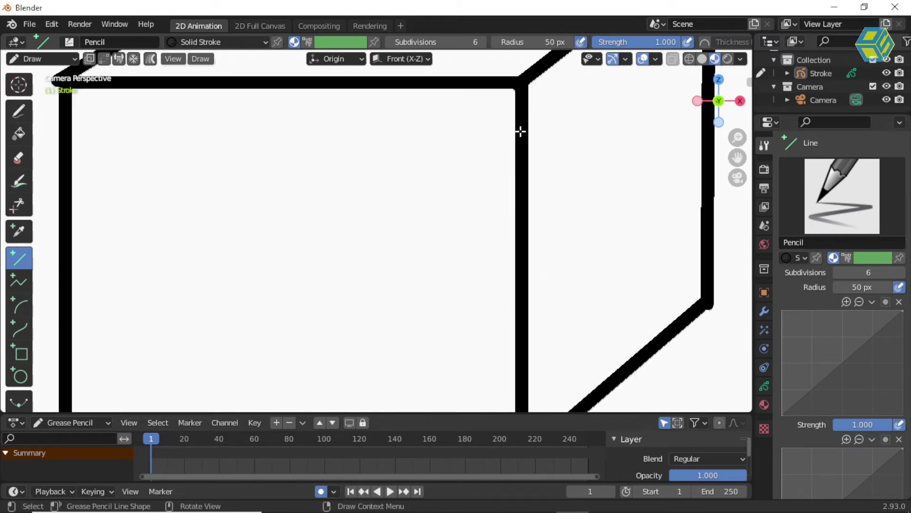
pyautogui.keyDown('shift'); pyautogui.moveTo(488, 130); pyautogui.dragTo(320, 329, button='middle'); pyautogui.keyUp('shift')
pyautogui.moveTo(521, 171)
pyautogui.keyDown('shift'); pyautogui.mouseDown(button='middle')
pyautogui.moveTo(498, 238)
pyautogui.moveTo(557, 248)
pyautogui.mouseUp(button='middle'); pyautogui.keyUp('shift')
pyautogui.keyDown('shift'); pyautogui.moveTo(421, 157); pyautogui.dragTo(432, 119, button='middle'); pyautogui.keyUp('shift')
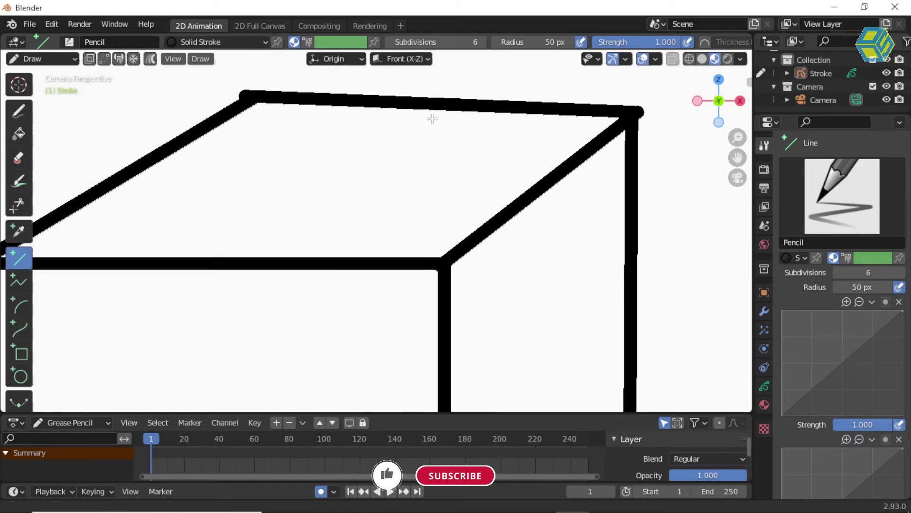
pyautogui.keyDown('shift'); pyautogui.scroll(-5, 431, 119); pyautogui.keyUp('shift')
pyautogui.scroll(-2, 470, 197)
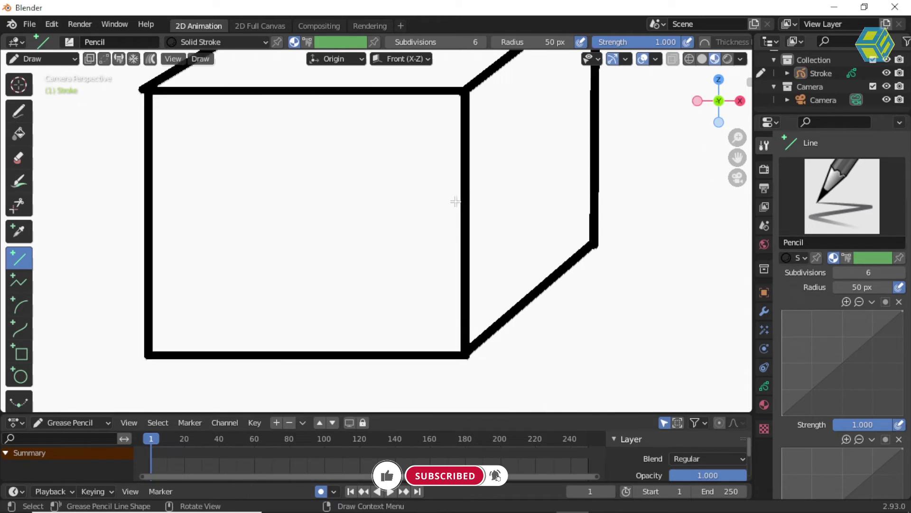
pyautogui.keyDown('shift'); pyautogui.moveTo(437, 169); pyautogui.dragTo(425, 222, button='middle'); pyautogui.keyUp('shift')
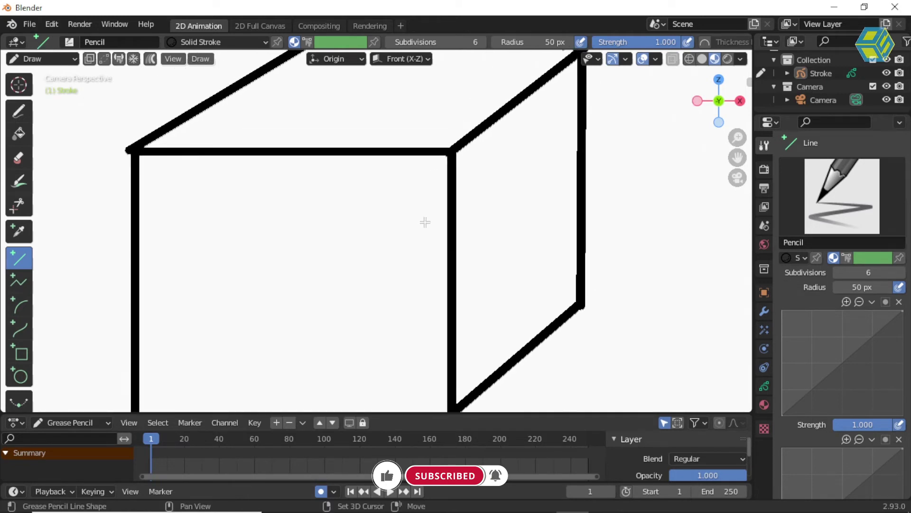
pyautogui.scroll(-2, 425, 222)
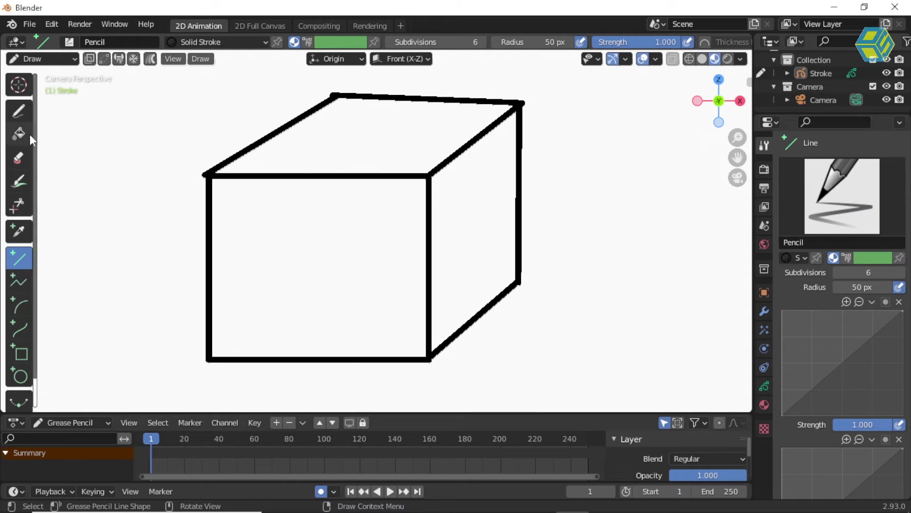
# Activate the Fill tool and add a fill-only material without stroke, with a deep blue base colour of H 0.664, S 0.993, V 0.883
pyautogui.click(14, 133)
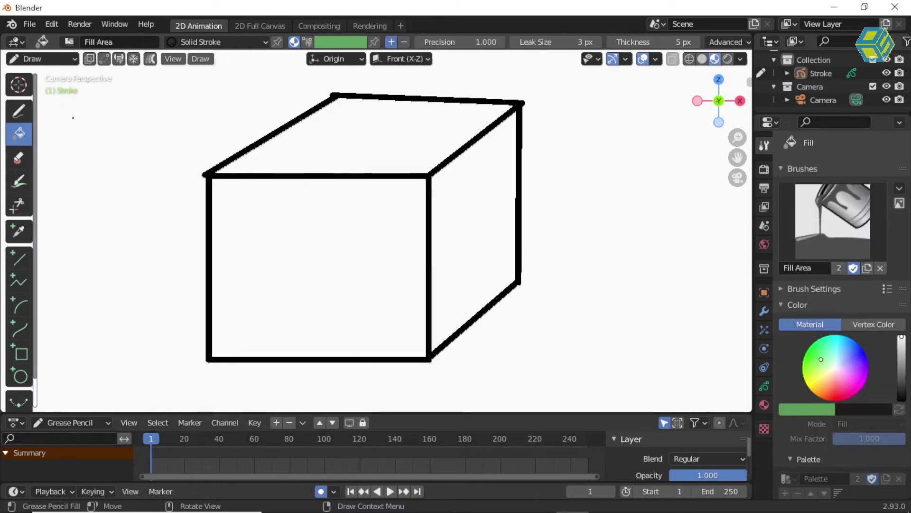
pyautogui.click(216, 42)
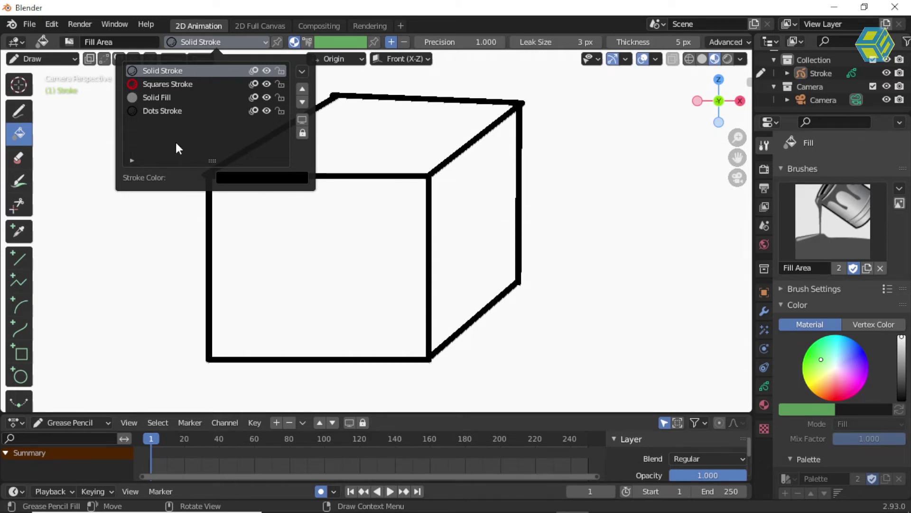
pyautogui.click(764, 404)
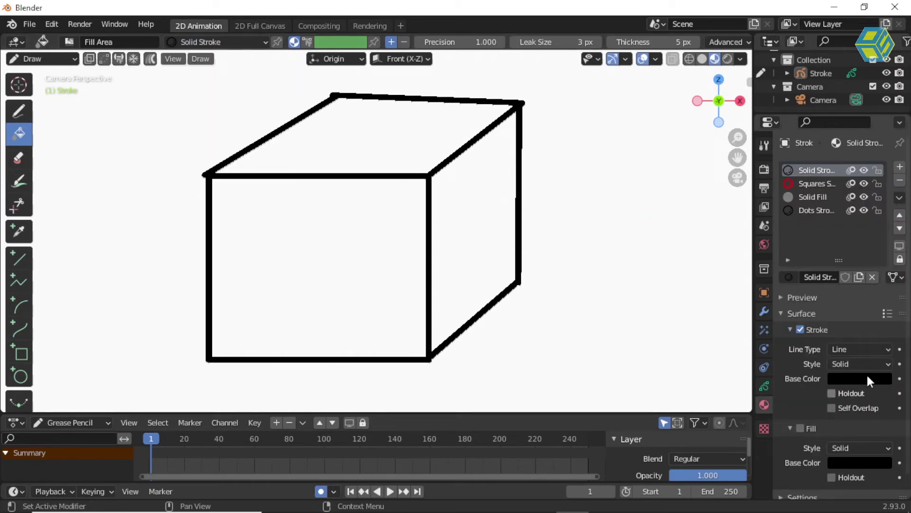
pyautogui.click(899, 167)
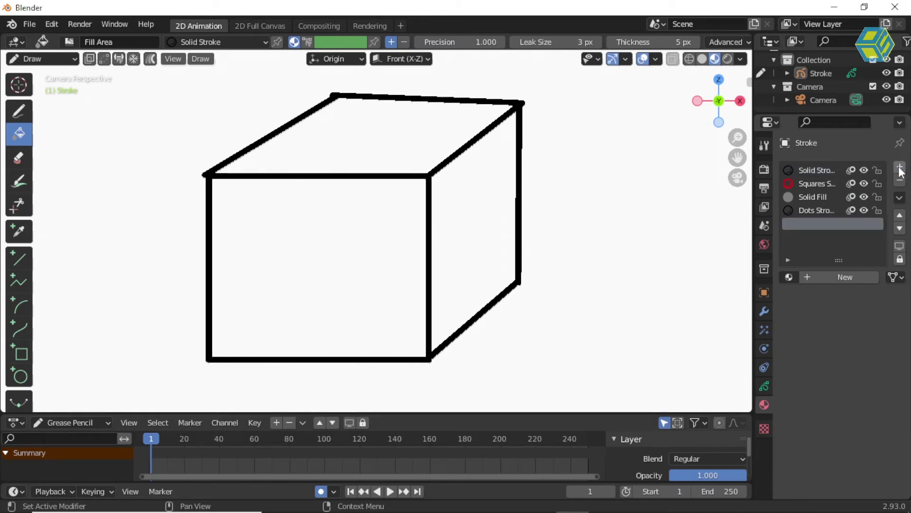
pyautogui.click(835, 278)
pyautogui.click(800, 330)
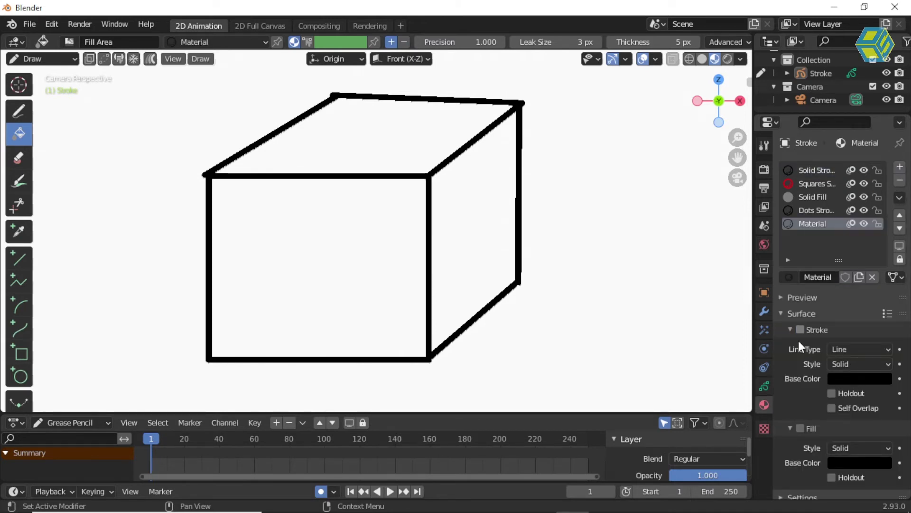
pyautogui.click(842, 459)
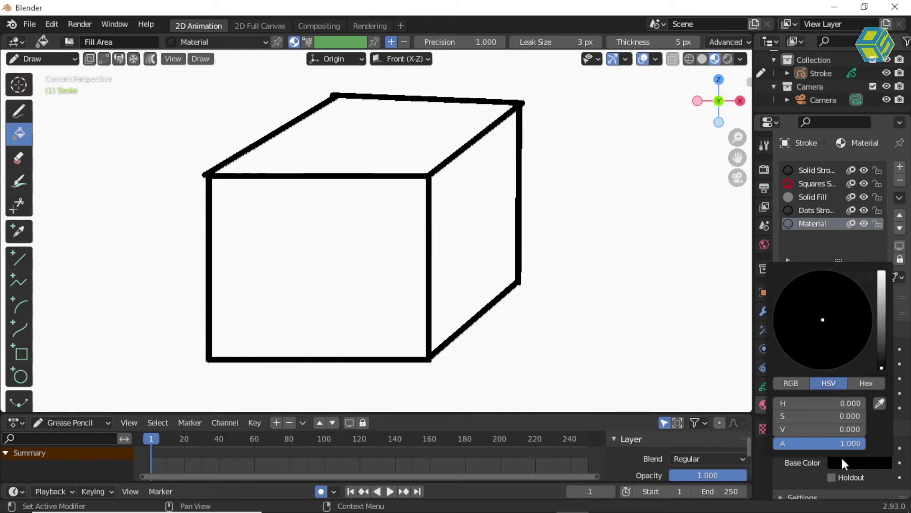
pyautogui.click(881, 279)
pyautogui.click(854, 295)
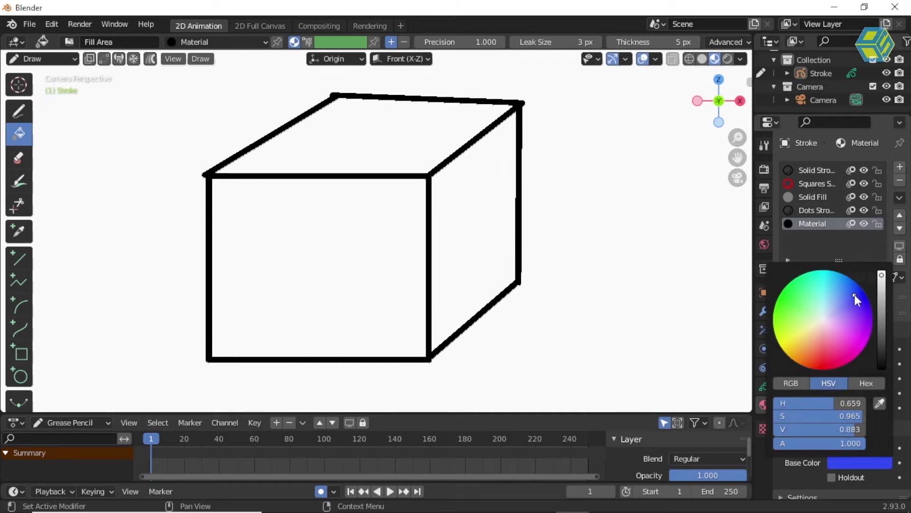
pyautogui.click(860, 292)
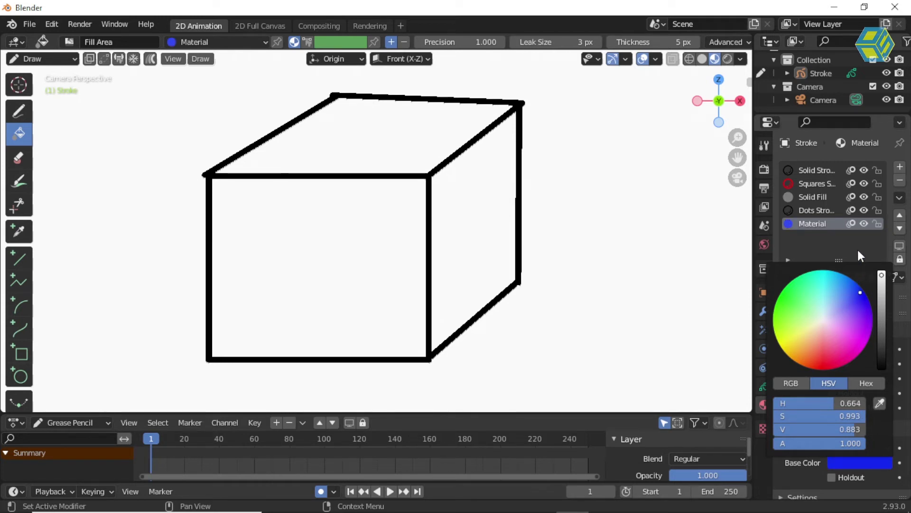
# Add a second fill-only material without stroke, with a medium blue base colour of H 0.614, S 0.925, V 0.841
pyautogui.click(900, 167)
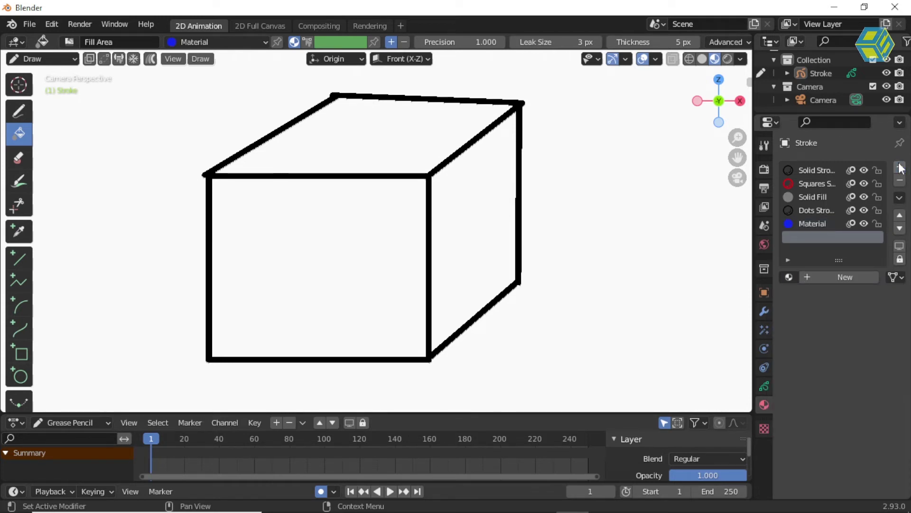
pyautogui.click(845, 277)
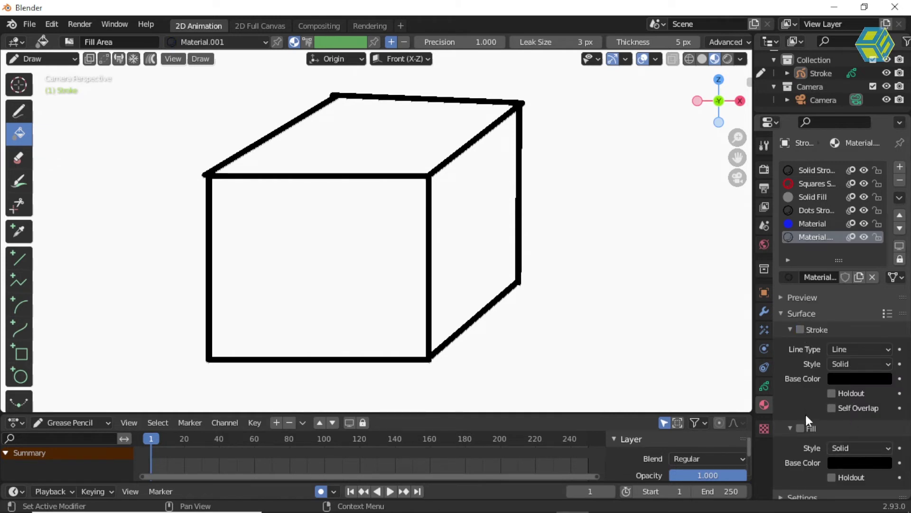
pyautogui.click(847, 461)
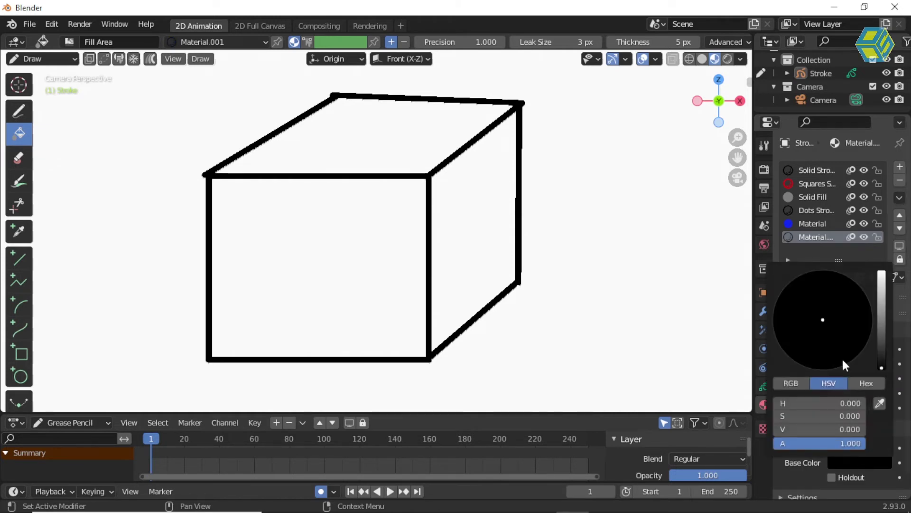
pyautogui.click(882, 280)
pyautogui.click(845, 278)
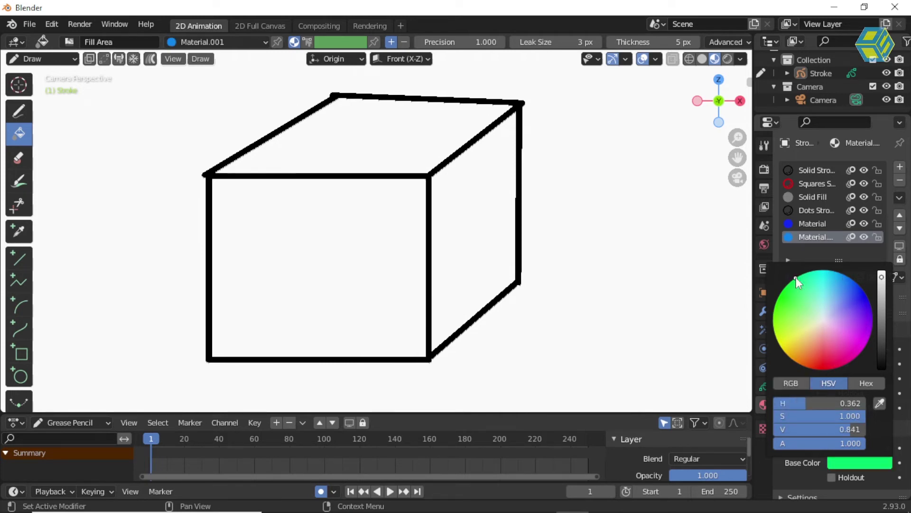
pyautogui.click(846, 284)
pyautogui.click(845, 281)
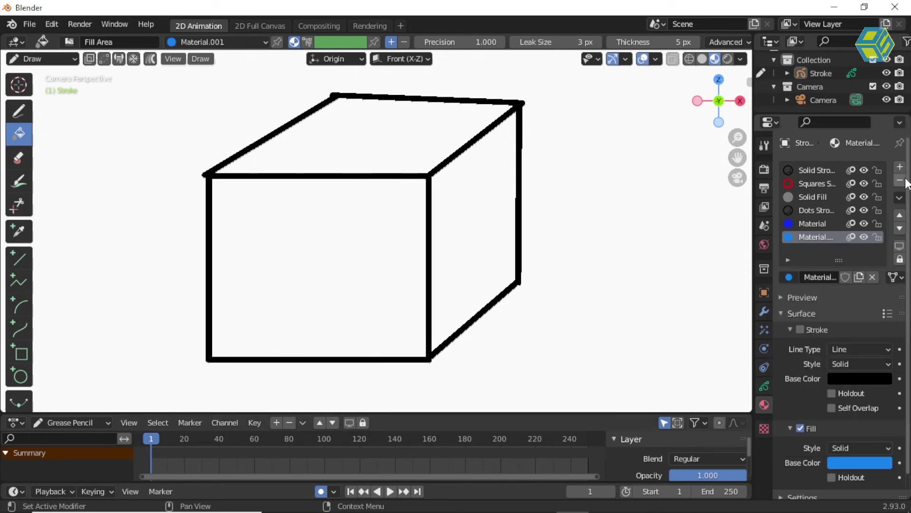
pyautogui.click(860, 461)
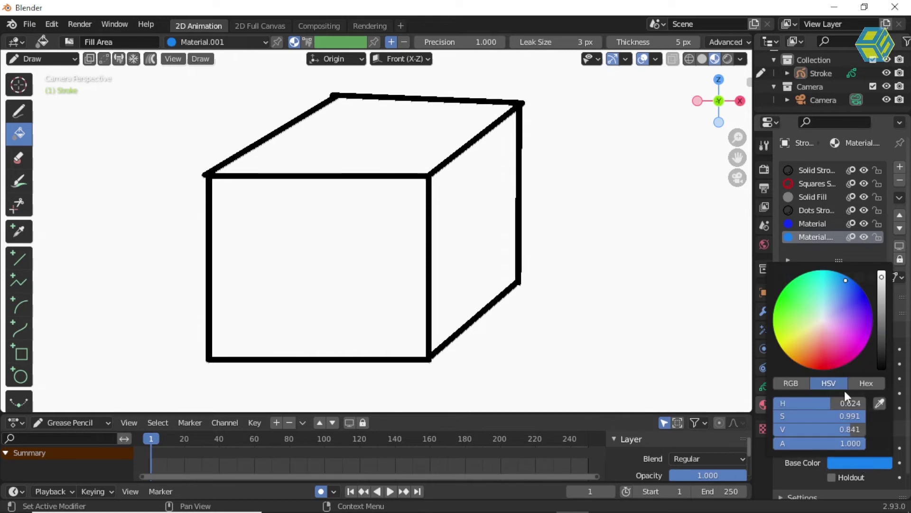
pyautogui.moveTo(846, 280); pyautogui.dragTo(841, 286)
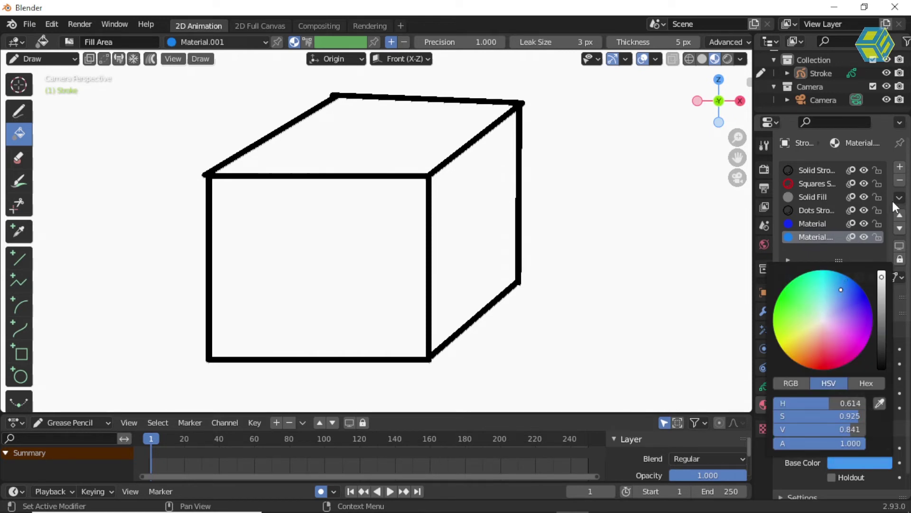
# Add a third fill-only material without stroke, with a pale blue base colour
pyautogui.click(900, 168)
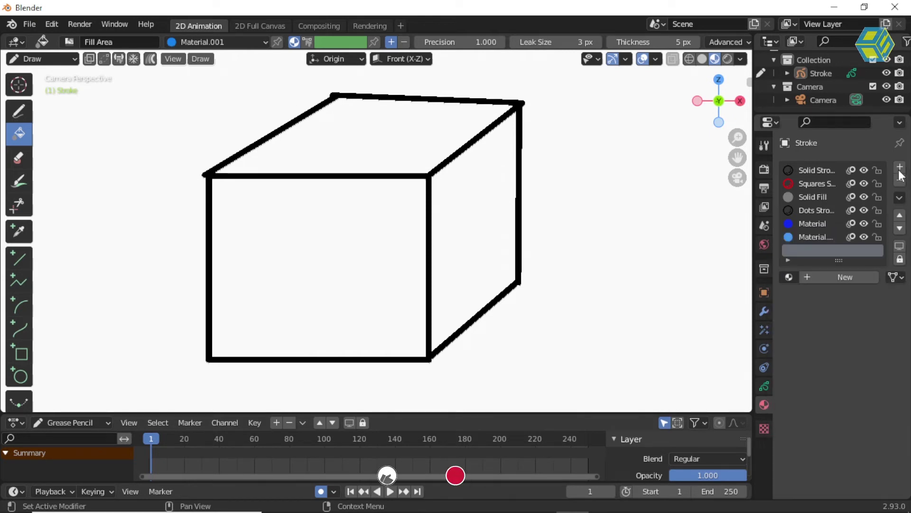
pyautogui.click(853, 278)
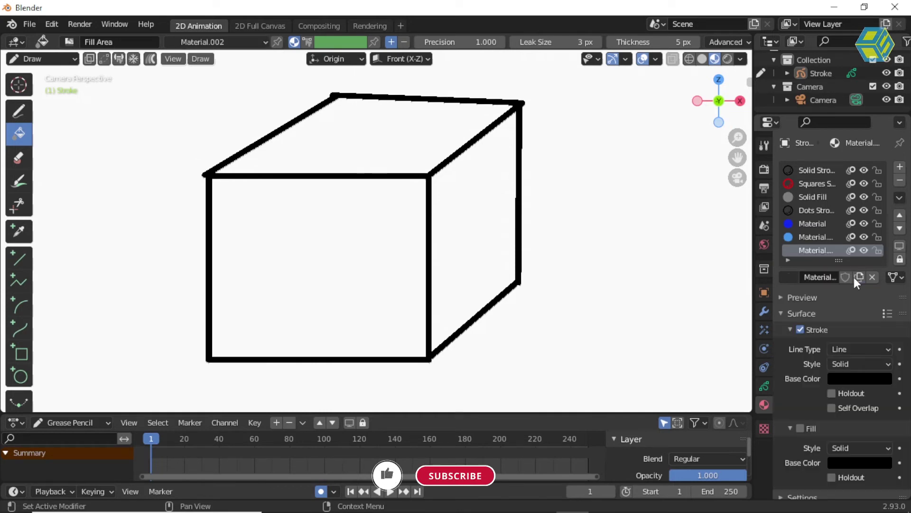
pyautogui.click(807, 328)
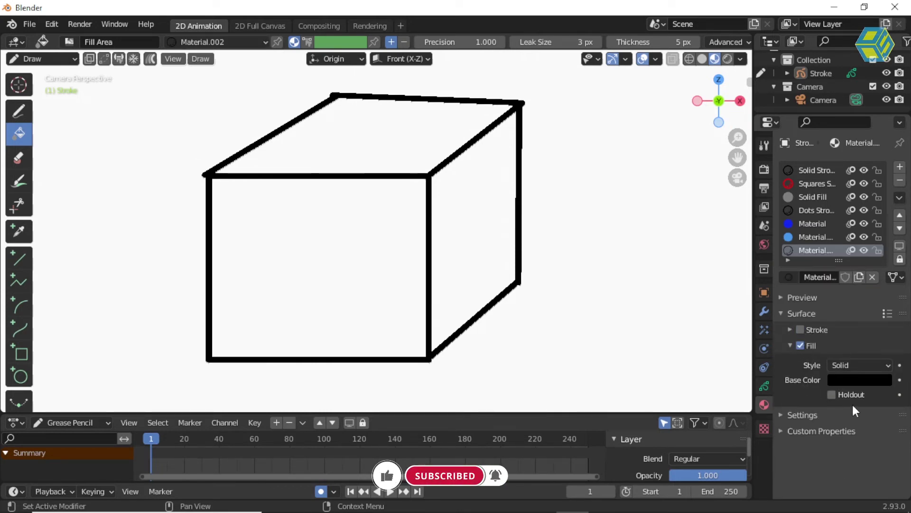
pyautogui.click(855, 380)
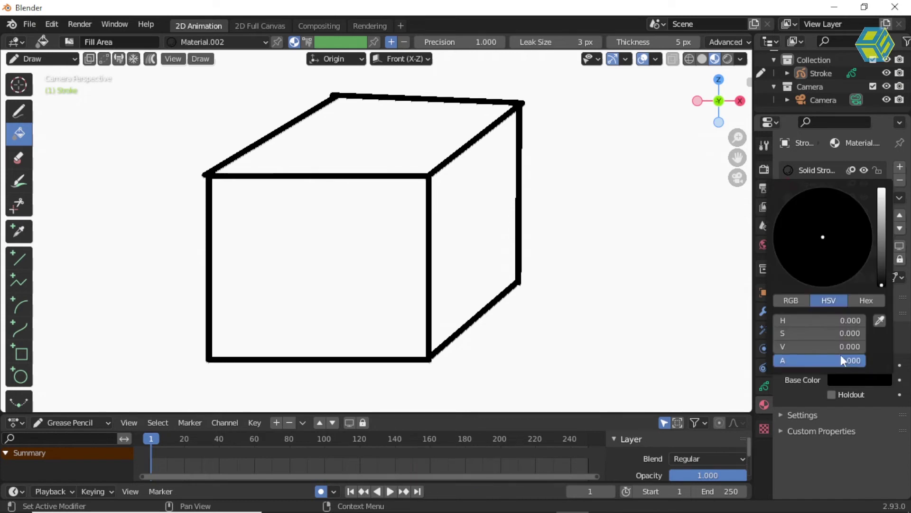
pyautogui.click(883, 195)
pyautogui.moveTo(845, 206)
pyautogui.mouseDown()
pyautogui.moveTo(853, 203)
pyautogui.moveTo(834, 220)
pyautogui.mouseUp()
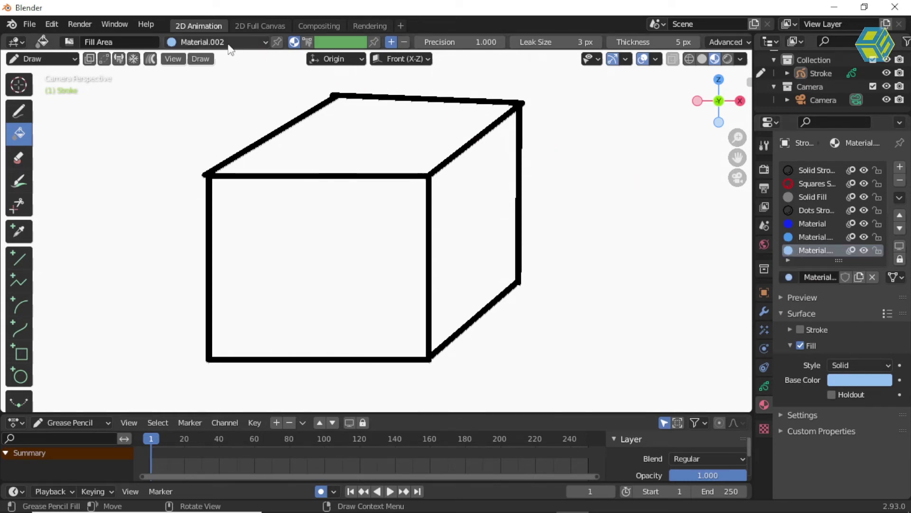
pyautogui.click(257, 43)
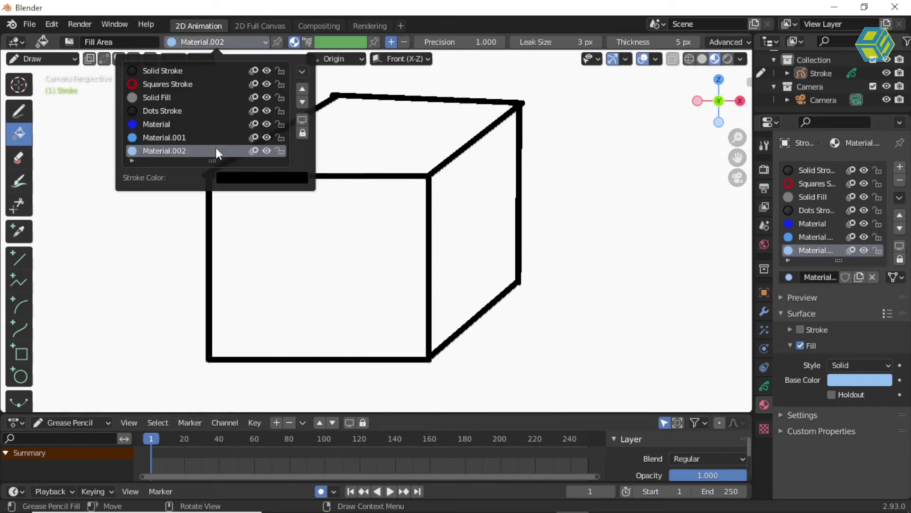
pyautogui.click(158, 124)
pyautogui.click(159, 137)
pyautogui.click(159, 150)
pyautogui.click(159, 124)
pyautogui.click(158, 137)
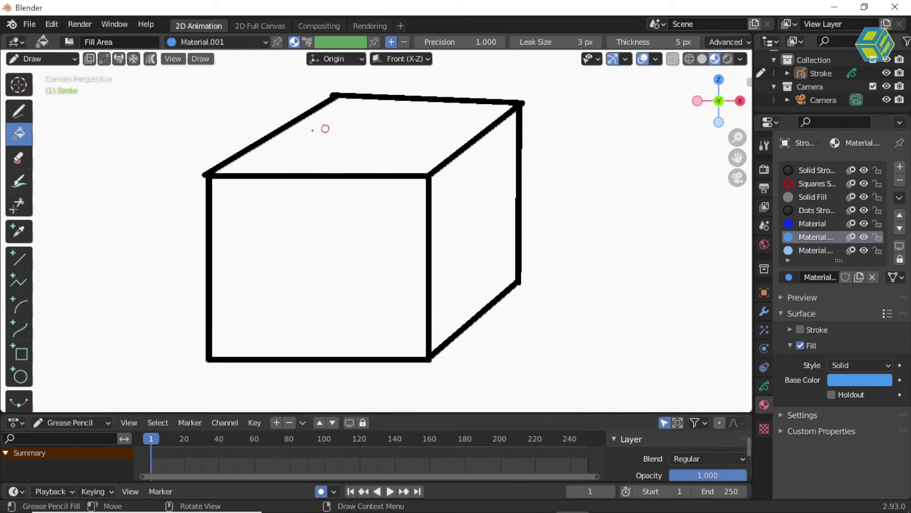
# Fill the cube's top face with the pale blue Material.002
pyautogui.click(192, 43)
pyautogui.click(142, 148)
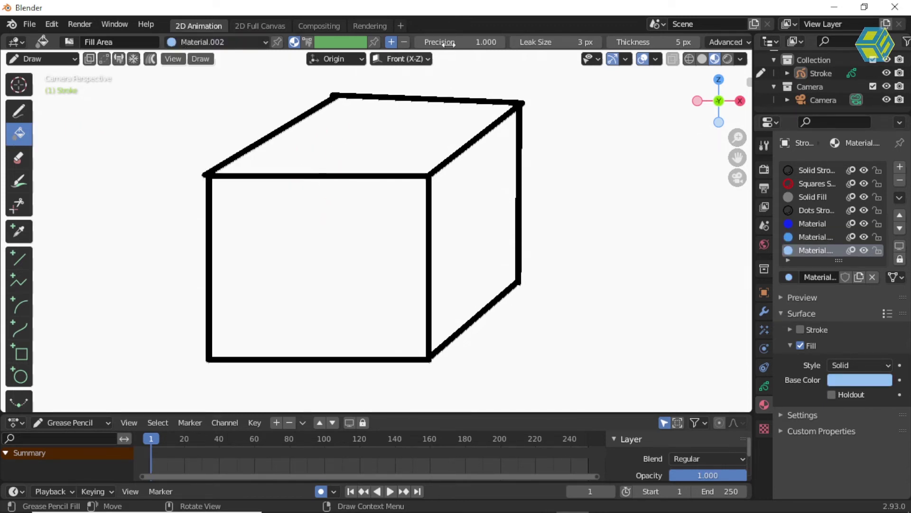
pyautogui.click(383, 132)
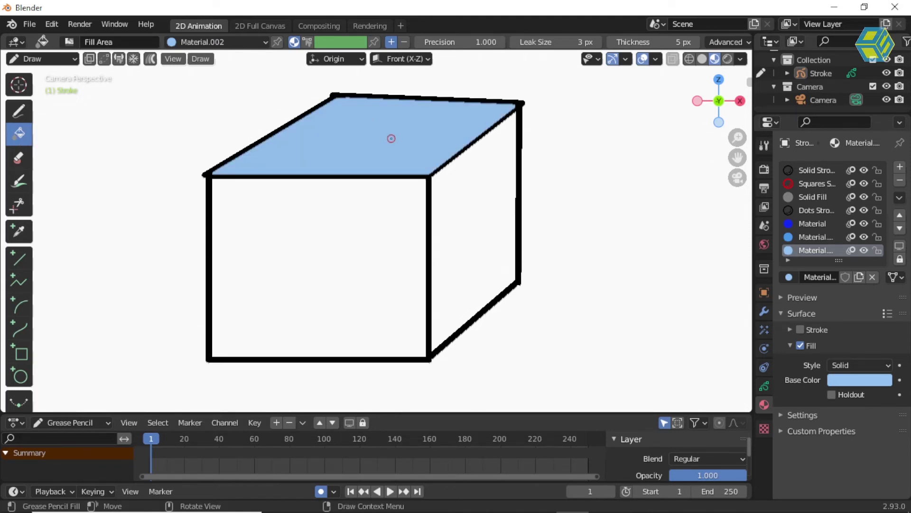
# Fill the cube's front face with the medium blue Material.001
pyautogui.click(191, 43)
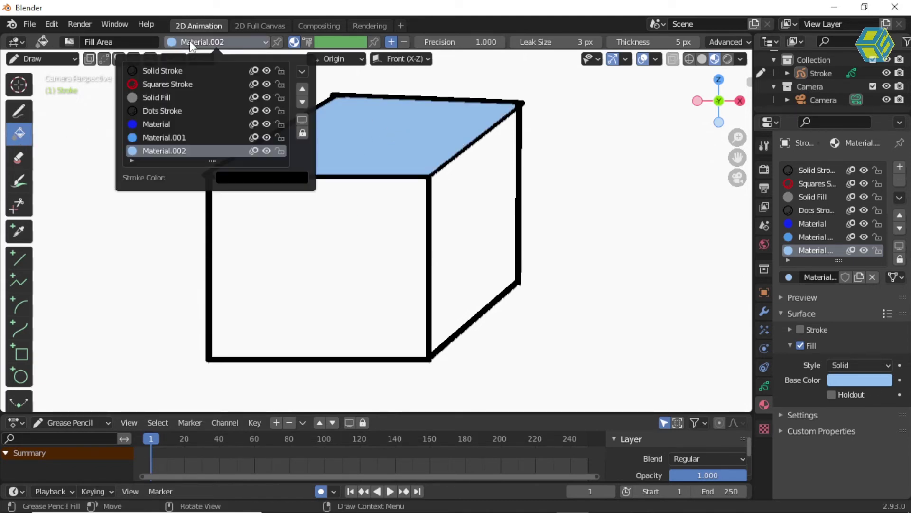
pyautogui.click(164, 136)
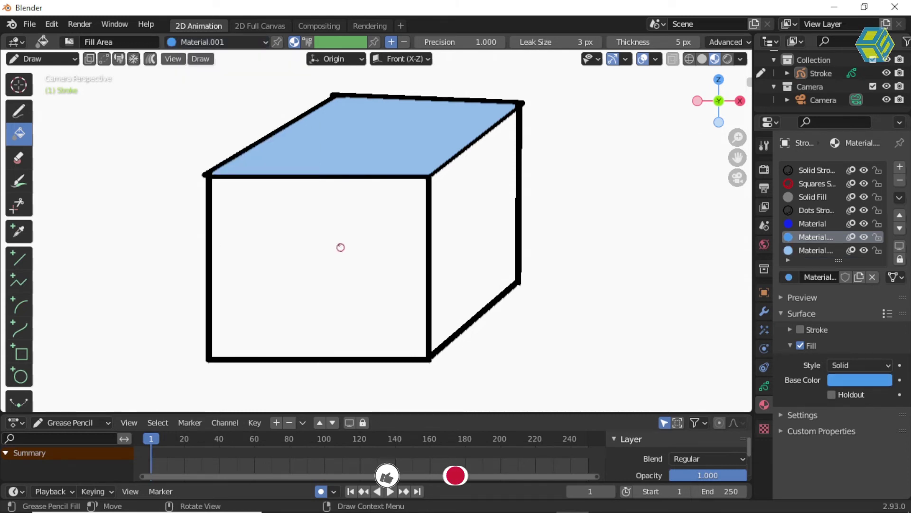
pyautogui.click(306, 216)
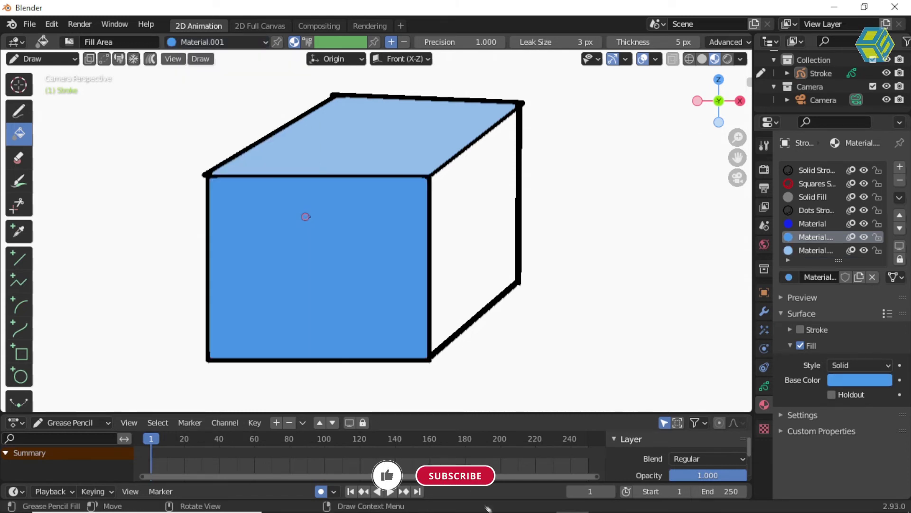
# Fill the cube's right side face with the deep blue material named Material
pyautogui.click(207, 41)
pyautogui.click(173, 123)
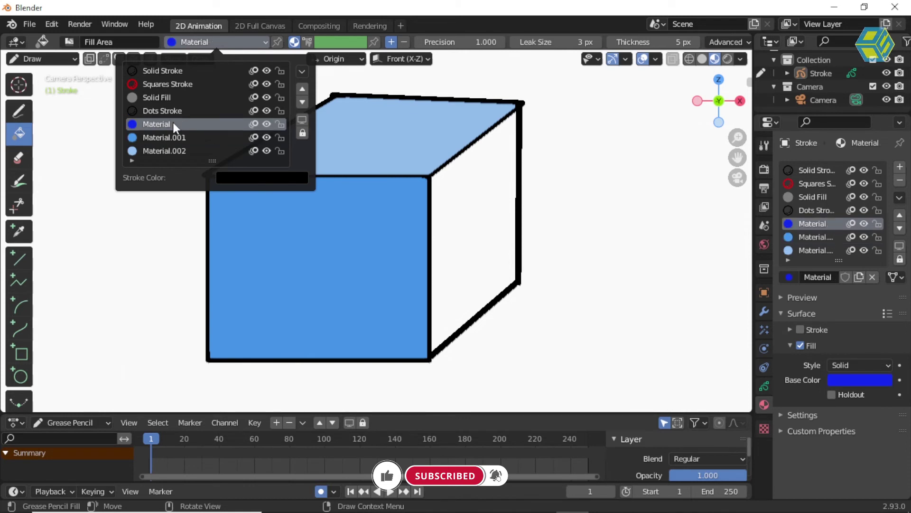
pyautogui.click(471, 197)
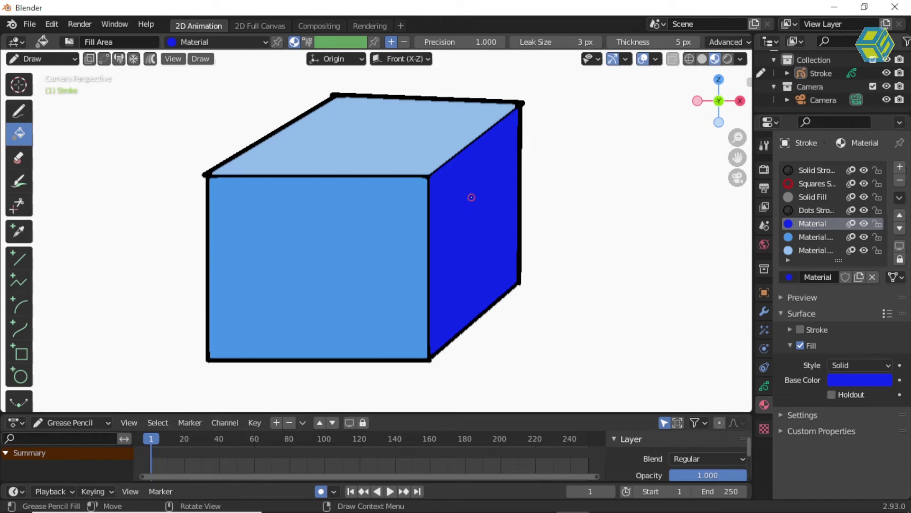
# Draw a nearly horizontal ground line outward from each side of the cube, using the Line tool with the Solid Stroke material
pyautogui.scroll(-3, 472, 199)
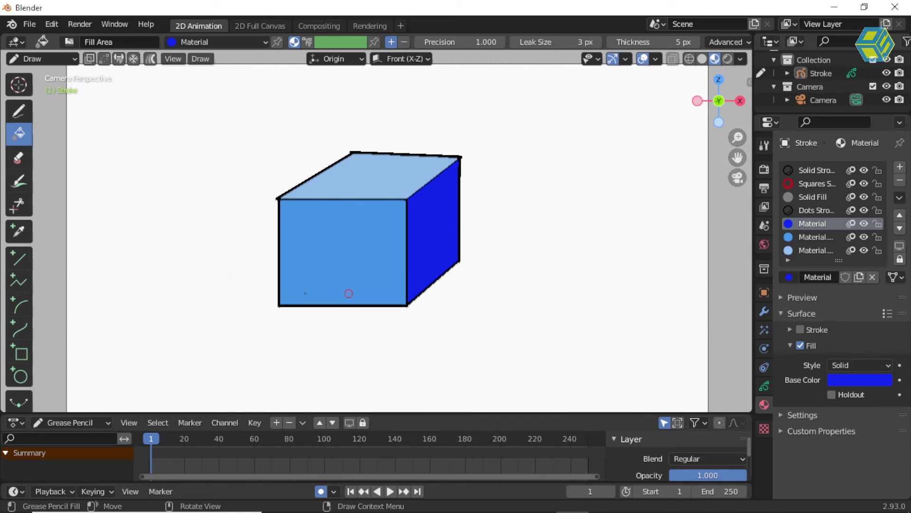
pyautogui.click(19, 257)
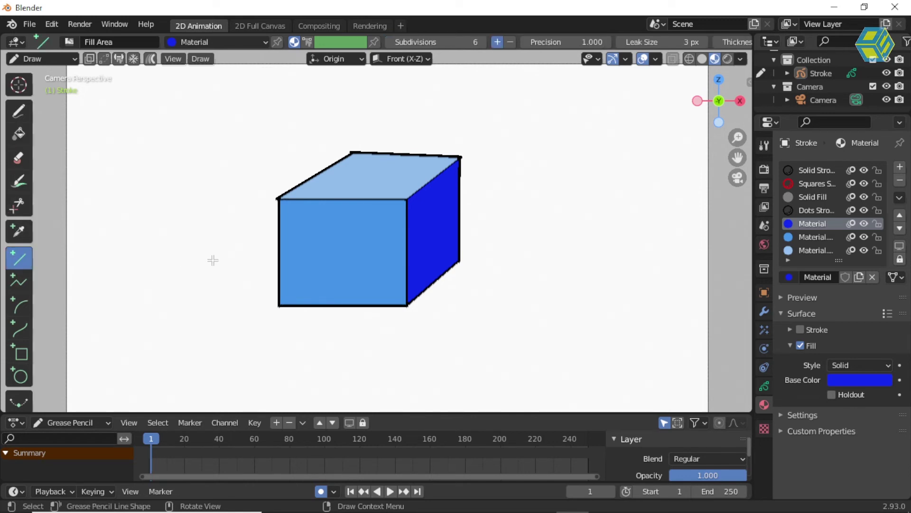
pyautogui.moveTo(93, 252)
pyautogui.mouseDown()
pyautogui.moveTo(196, 252)
pyautogui.moveTo(167, 252)
pyautogui.mouseUp()
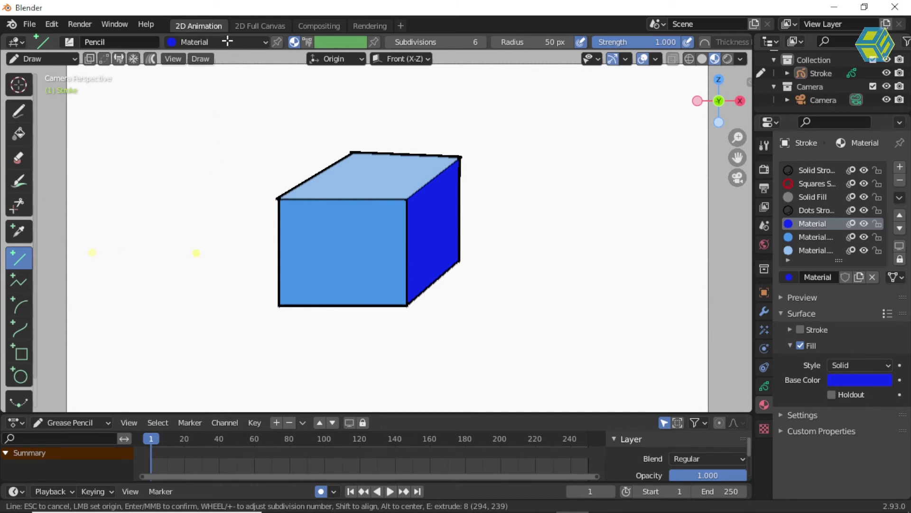
pyautogui.press('Escape')
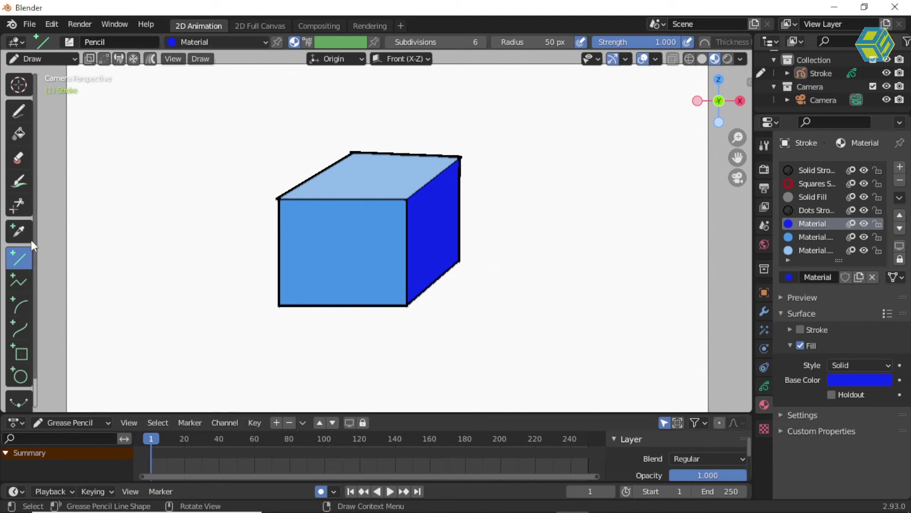
pyautogui.click(204, 42)
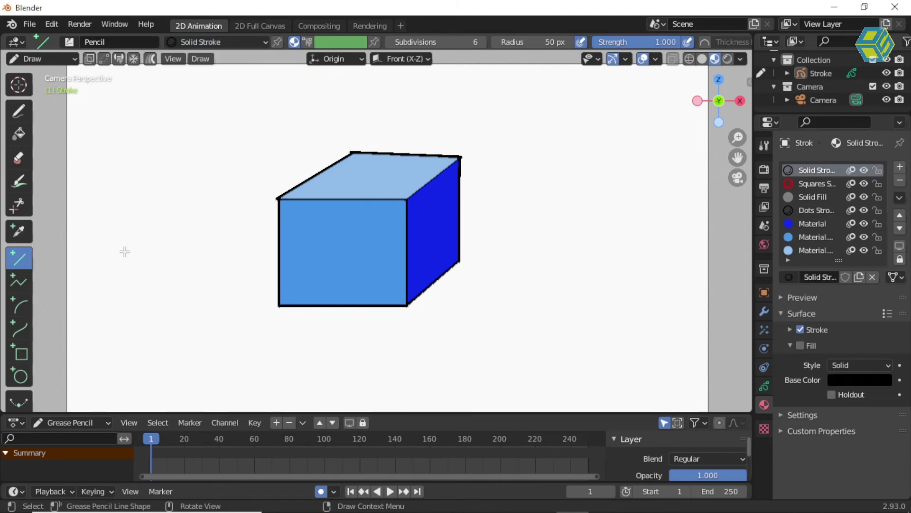
pyautogui.moveTo(111, 252); pyautogui.dragTo(278, 248)
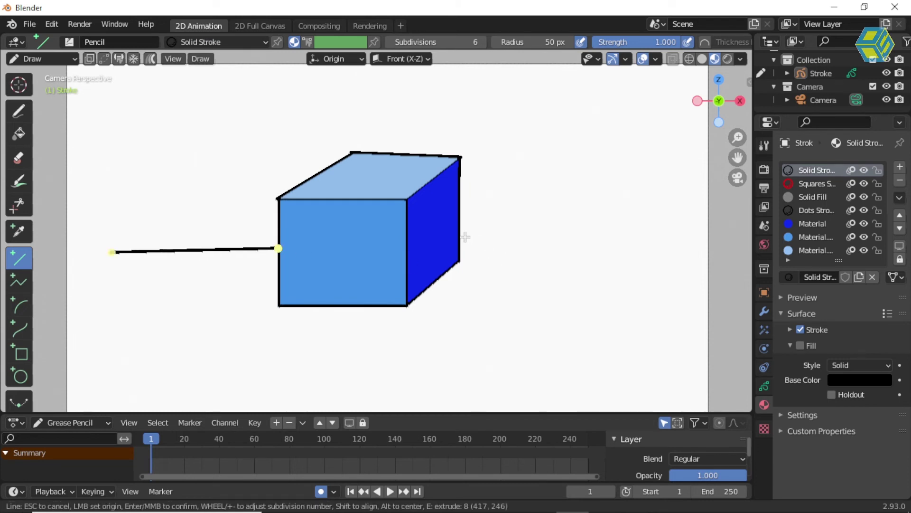
pyautogui.press('Return')
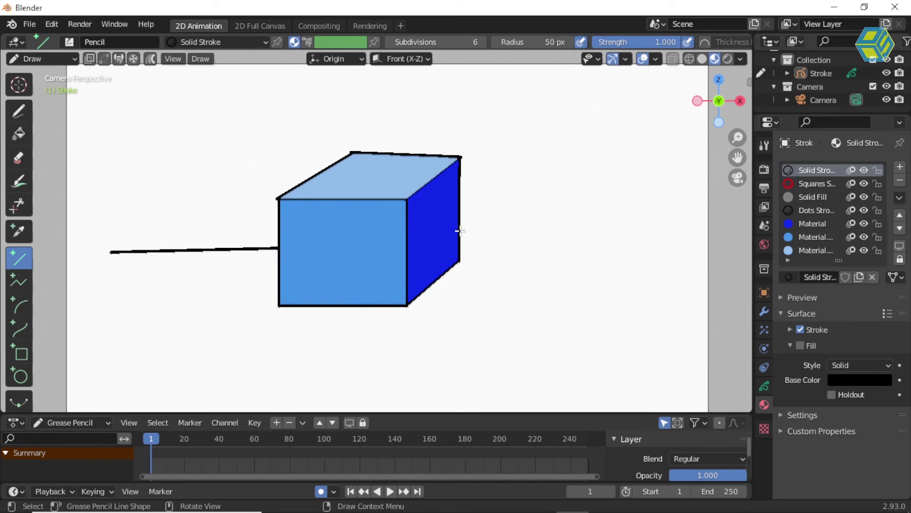
pyautogui.moveTo(458, 231)
pyautogui.mouseDown()
pyautogui.moveTo(542, 242)
pyautogui.moveTo(658, 228)
pyautogui.mouseUp()
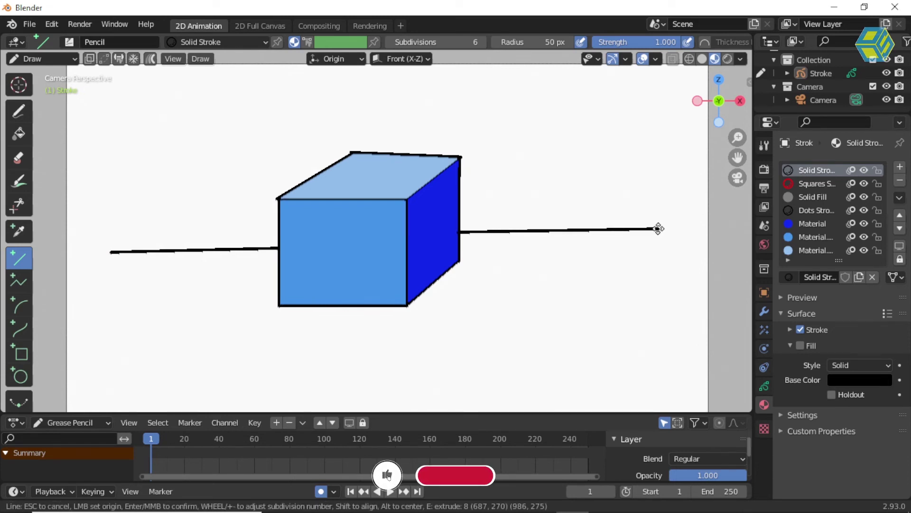
pyautogui.press('Return')
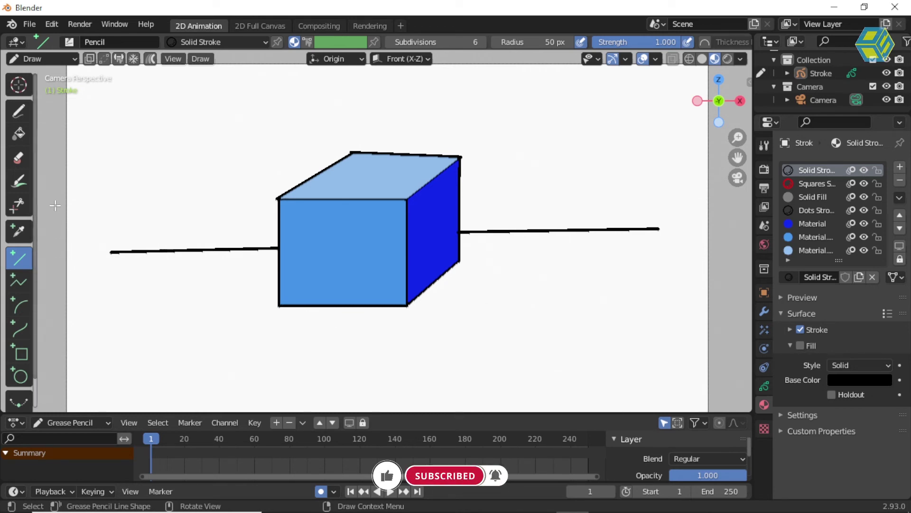
# Draw a freehand grey ground area below the ground lines and around the cube's base with the Solid Fill material
pyautogui.click(20, 109)
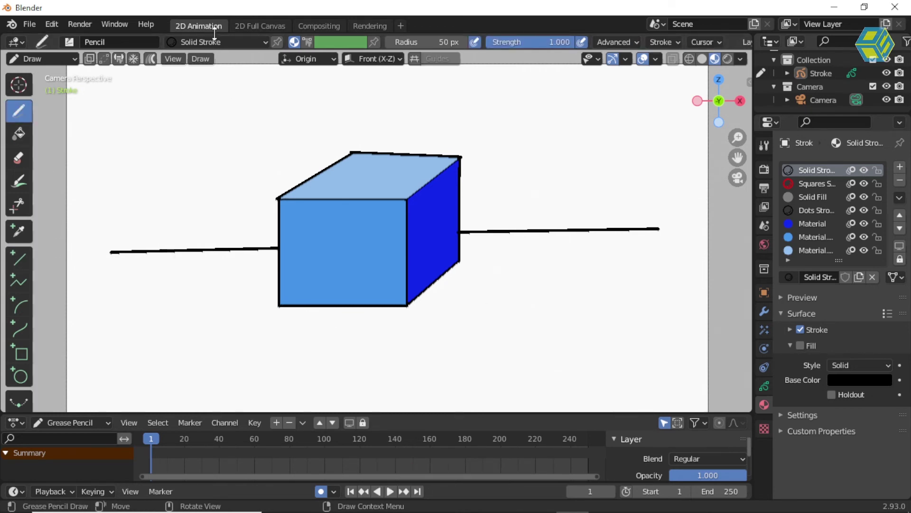
pyautogui.click(215, 42)
pyautogui.click(172, 97)
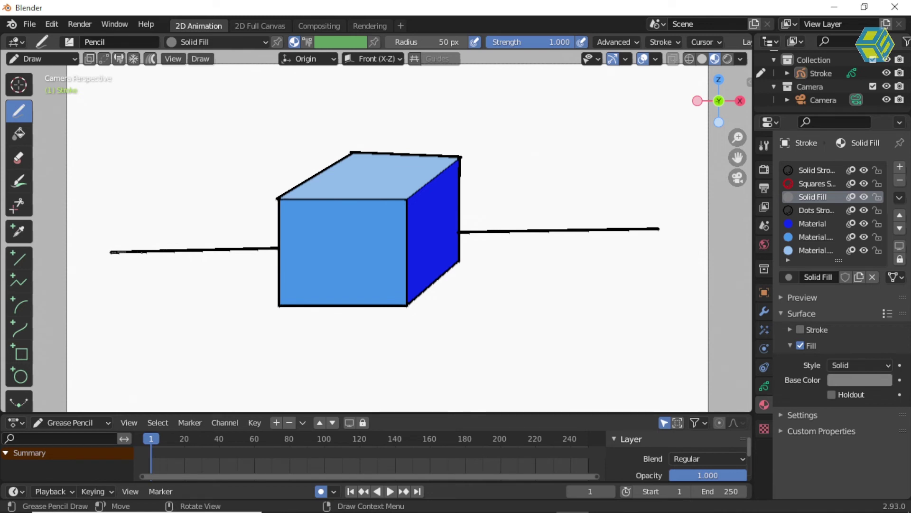
pyautogui.moveTo(115, 252)
pyautogui.mouseDown()
pyautogui.moveTo(279, 249)
pyautogui.moveTo(280, 306)
pyautogui.moveTo(352, 312)
pyautogui.moveTo(417, 308)
pyautogui.moveTo(459, 263)
pyautogui.moveTo(465, 232)
pyautogui.moveTo(655, 230)
pyautogui.moveTo(666, 284)
pyautogui.moveTo(575, 400)
pyautogui.moveTo(167, 349)
pyautogui.moveTo(109, 256)
pyautogui.mouseUp()
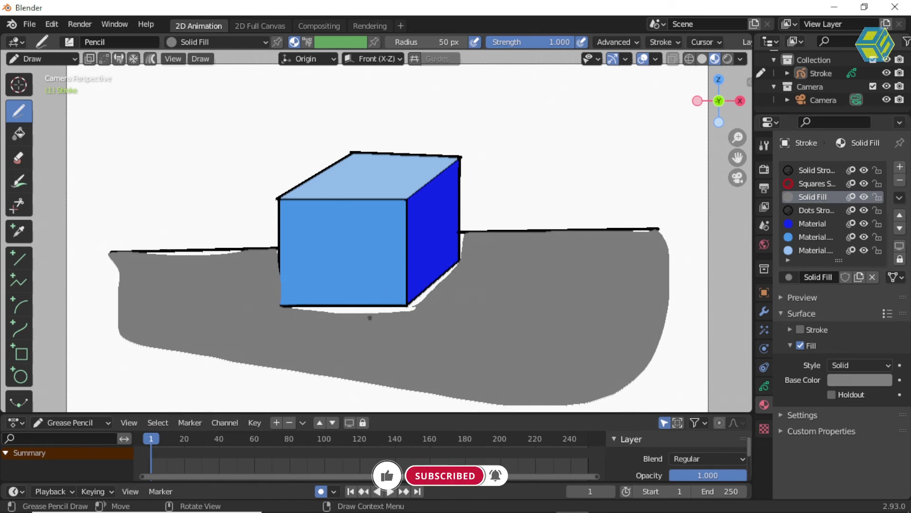
pyautogui.scroll(5, 370, 321)
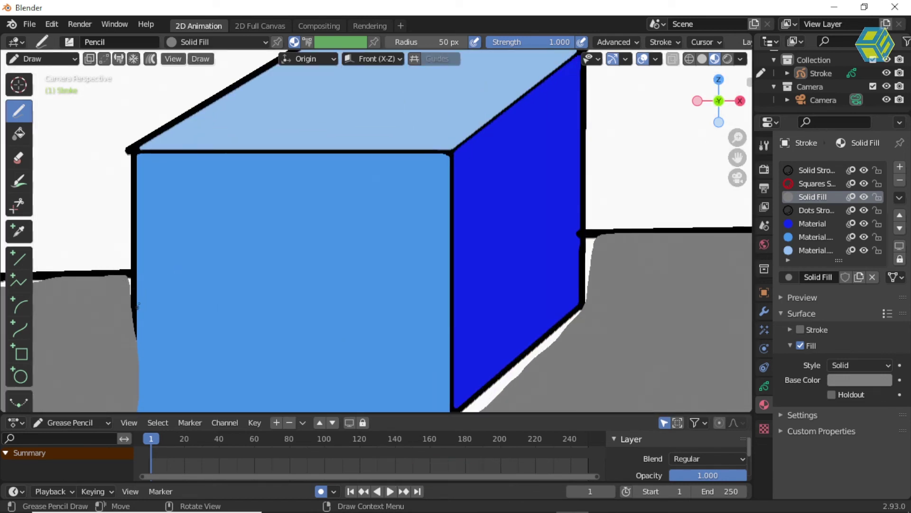
pyautogui.scroll(-5, 474, 291)
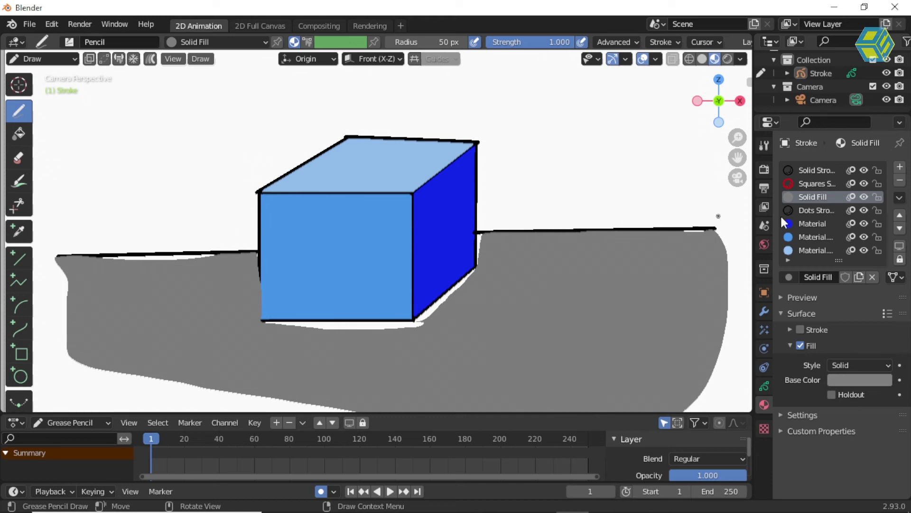
# Add a new fill-only material without stroke, with a very pale blue base colour for the sky
pyautogui.click(899, 168)
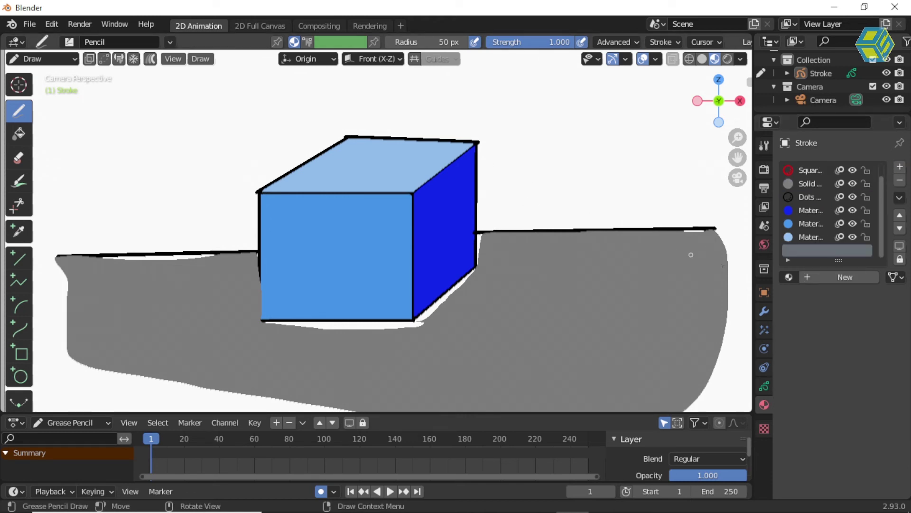
pyautogui.click(824, 280)
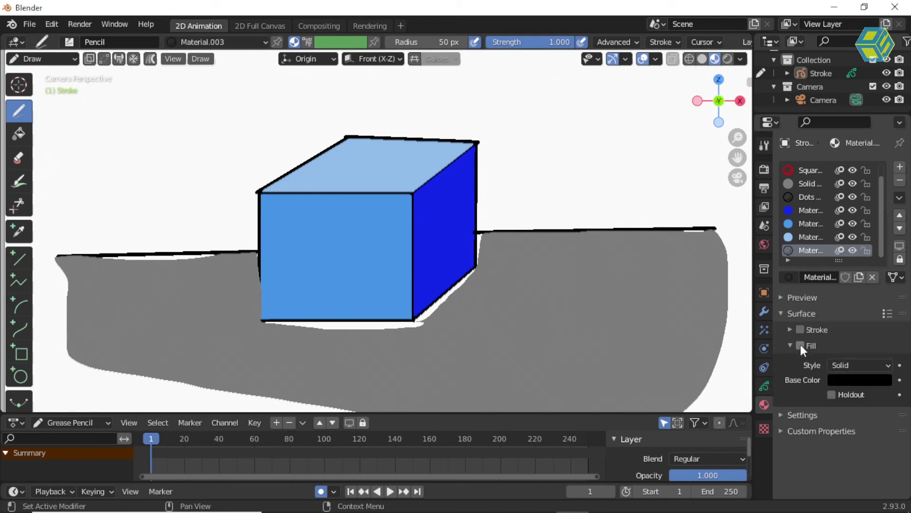
pyautogui.click(850, 381)
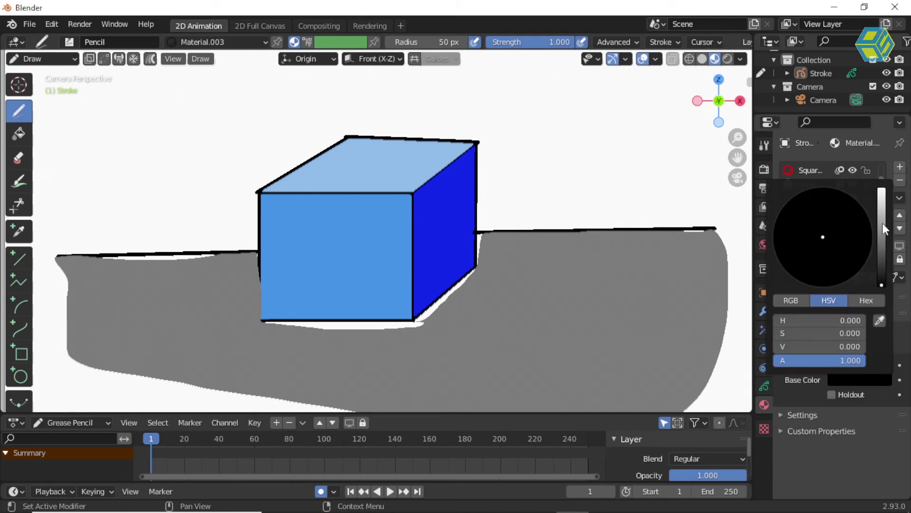
pyautogui.moveTo(884, 198); pyautogui.dragTo(882, 191)
pyautogui.moveTo(824, 191); pyautogui.dragTo(825, 229)
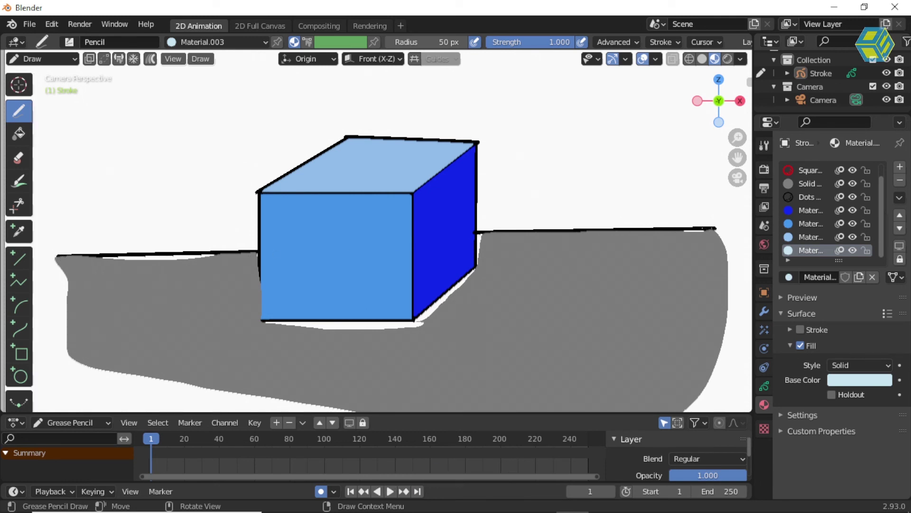
# Draw a freehand sky area above the ground lines and around the cube's upper outline with the very pale blue Material.003
pyautogui.moveTo(692, 228)
pyautogui.mouseDown()
pyautogui.moveTo(480, 230)
pyautogui.moveTo(476, 141)
pyautogui.moveTo(344, 135)
pyautogui.moveTo(266, 184)
pyautogui.moveTo(256, 205)
pyautogui.moveTo(258, 251)
pyautogui.moveTo(59, 254)
pyautogui.moveTo(81, 114)
pyautogui.moveTo(119, 79)
pyautogui.moveTo(474, 56)
pyautogui.moveTo(698, 66)
pyautogui.moveTo(719, 229)
pyautogui.moveTo(476, 142)
pyautogui.mouseUp()
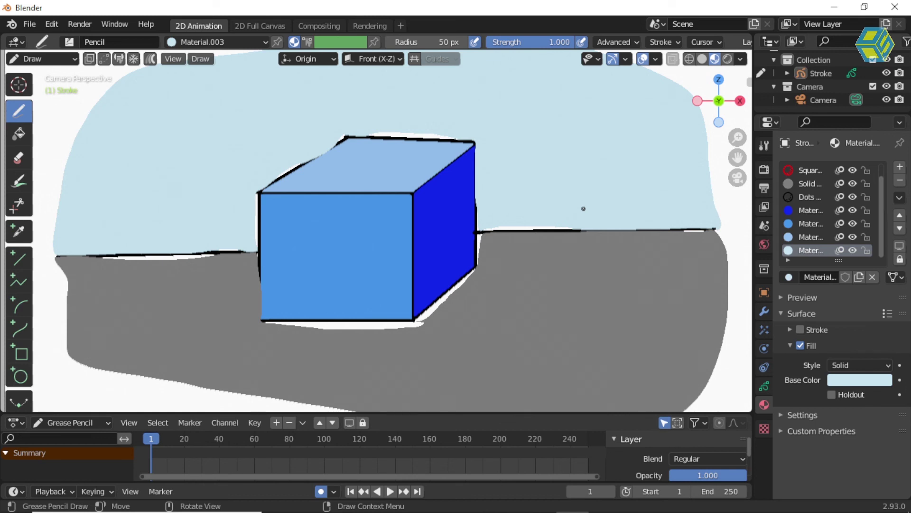
pyautogui.click(234, 42)
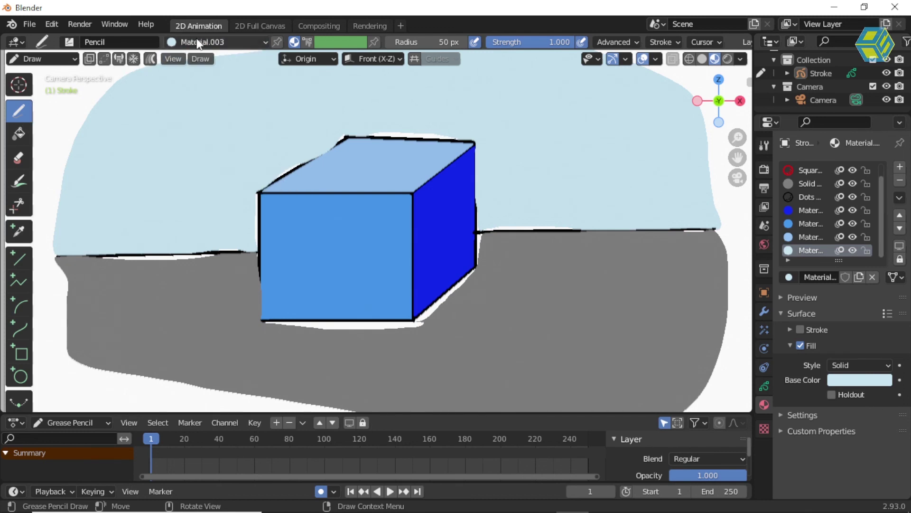
pyautogui.scroll(-3, 125, 289)
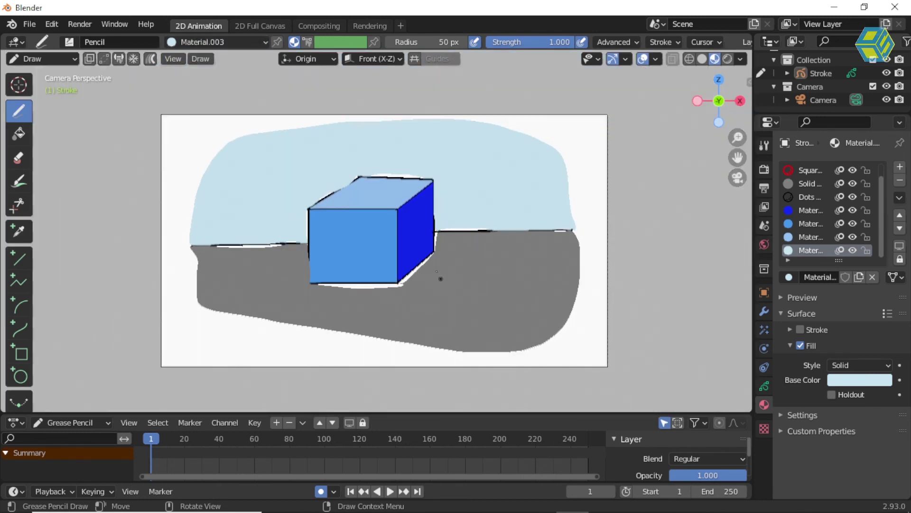
pyautogui.scroll(3, 345, 224)
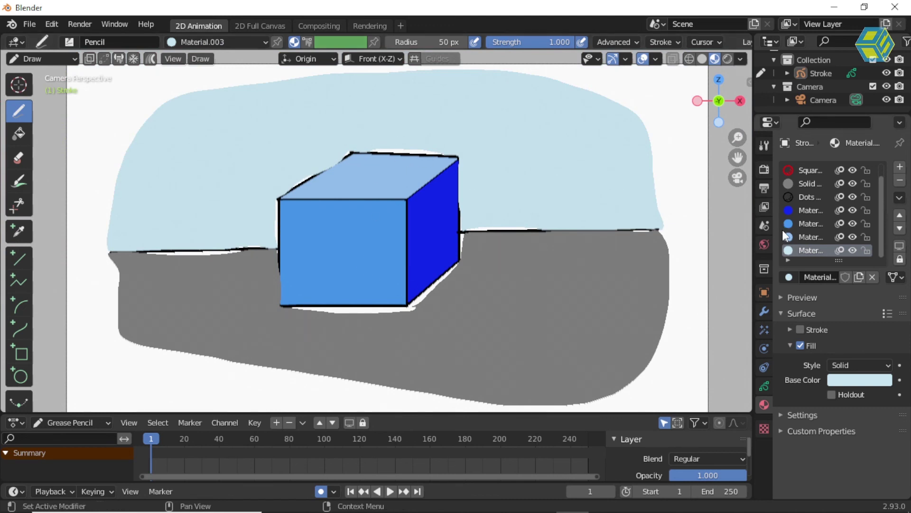
# Enlarge the scene hierarchy, expand the Stroke object down to its Lines and Fills layers, and examine how the fills overlap the cube's outlines
pyautogui.moveTo(824, 114); pyautogui.dragTo(824, 284)
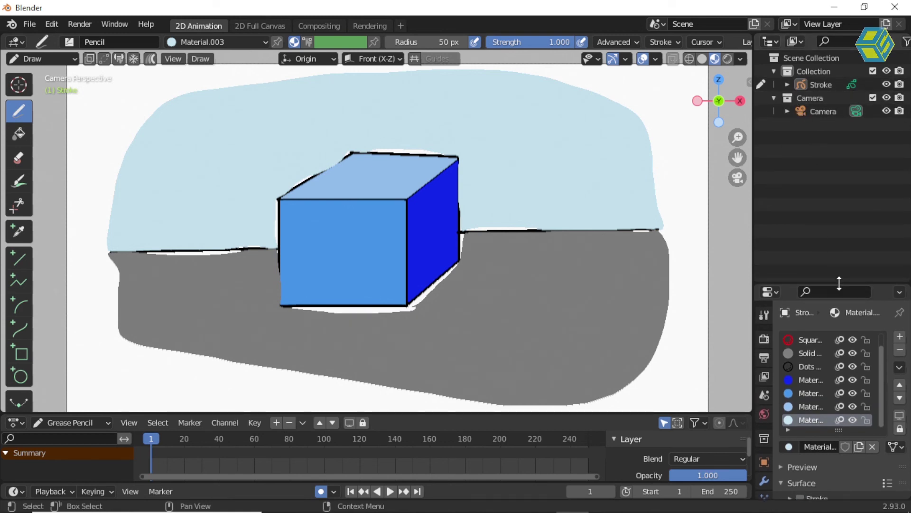
pyautogui.moveTo(840, 283); pyautogui.dragTo(839, 205)
pyautogui.click(787, 85)
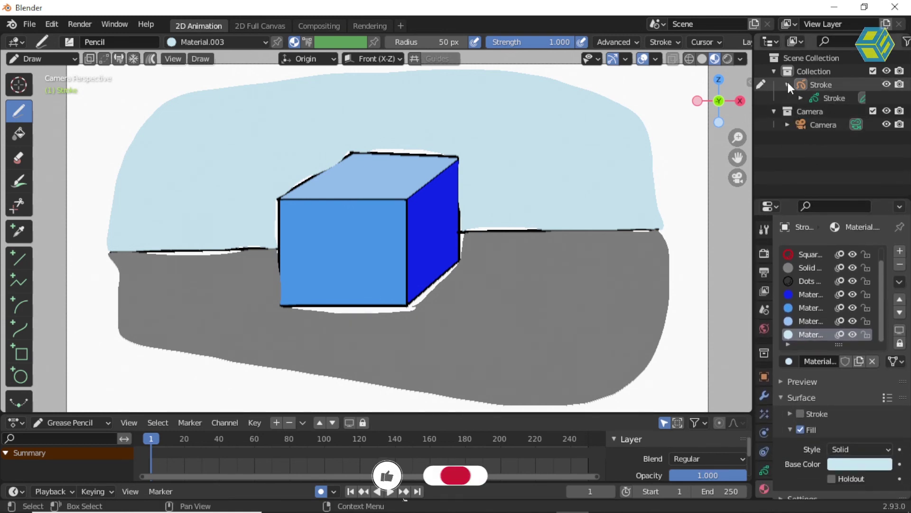
pyautogui.click(800, 98)
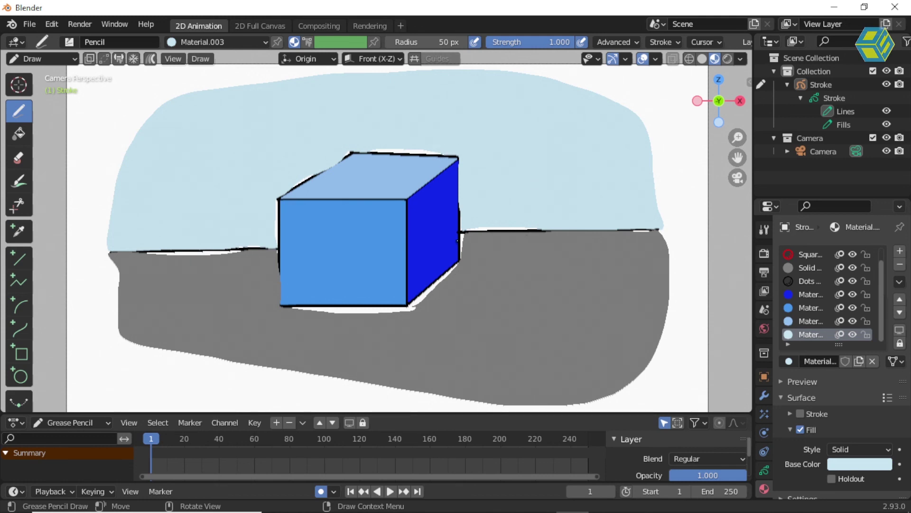
pyautogui.scroll(5, 338, 161)
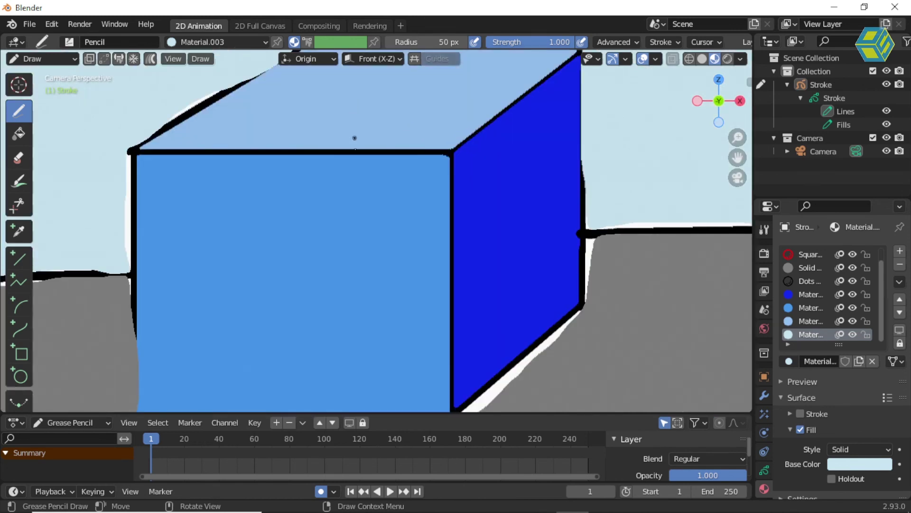
pyautogui.scroll(-2, 354, 137)
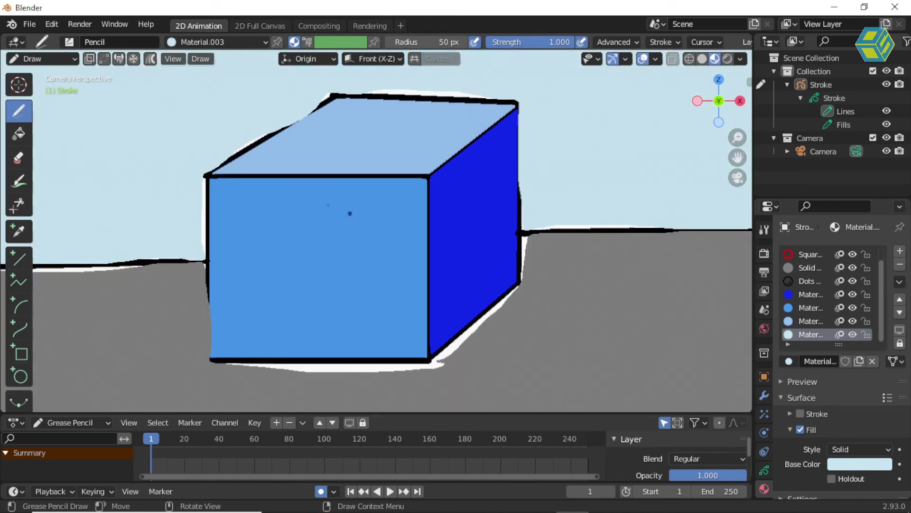
pyautogui.scroll(-3, 442, 256)
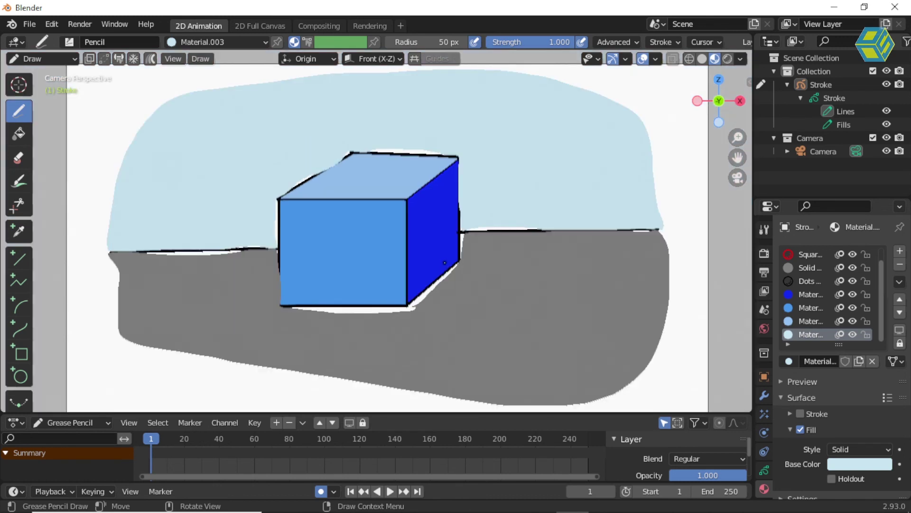